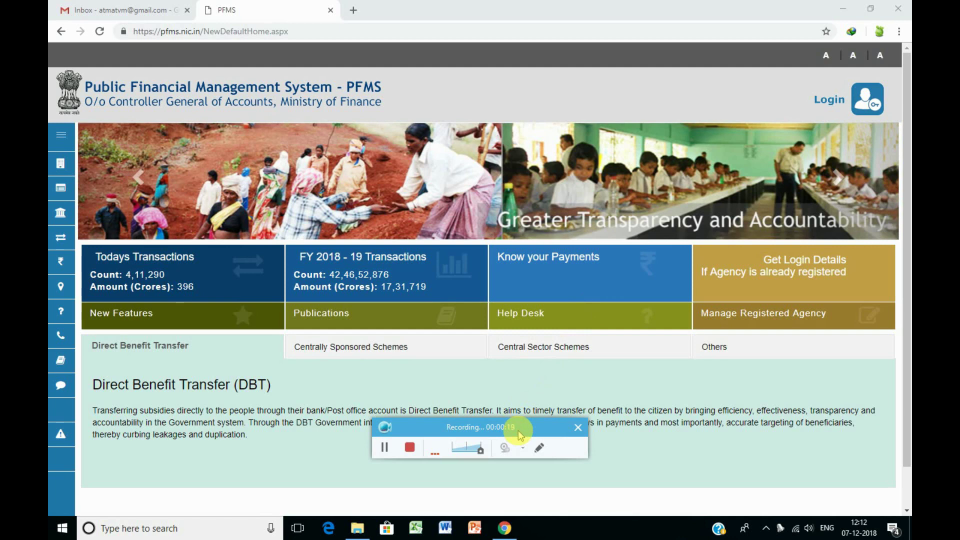
Log in to PFMS with the saved DO user ID and its password for financial year 2018-2019.
{"action": "left_click_drag", "start_coordinate": [518, 430], "coordinate": [523, 460]}
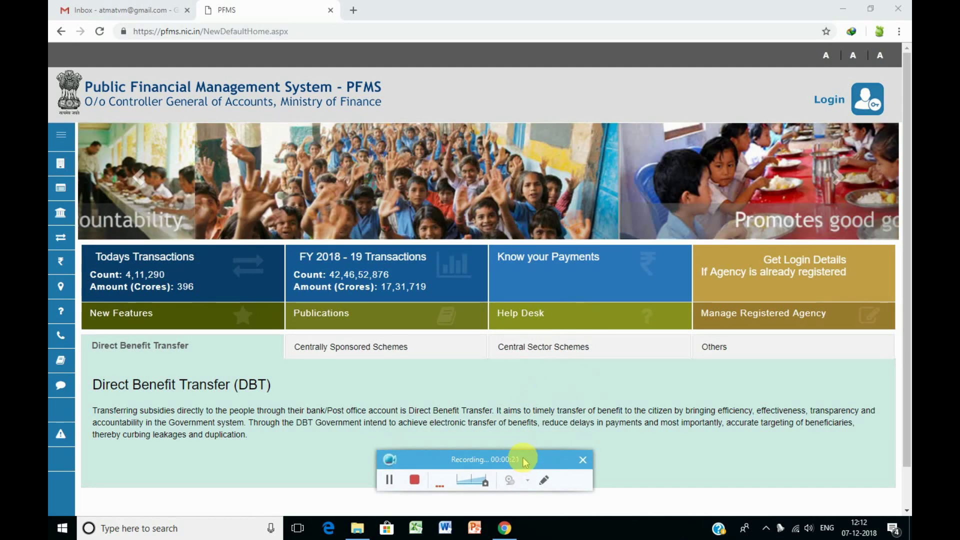
{"action": "left_click", "coordinate": [828, 101]}
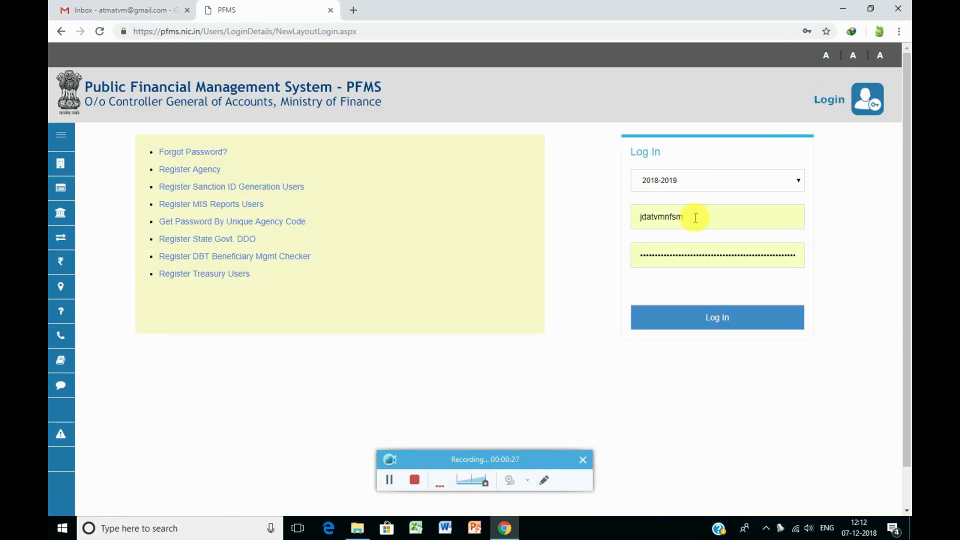
{"action": "double_click", "coordinate": [695, 218]}
{"action": "type", "text": "t"}
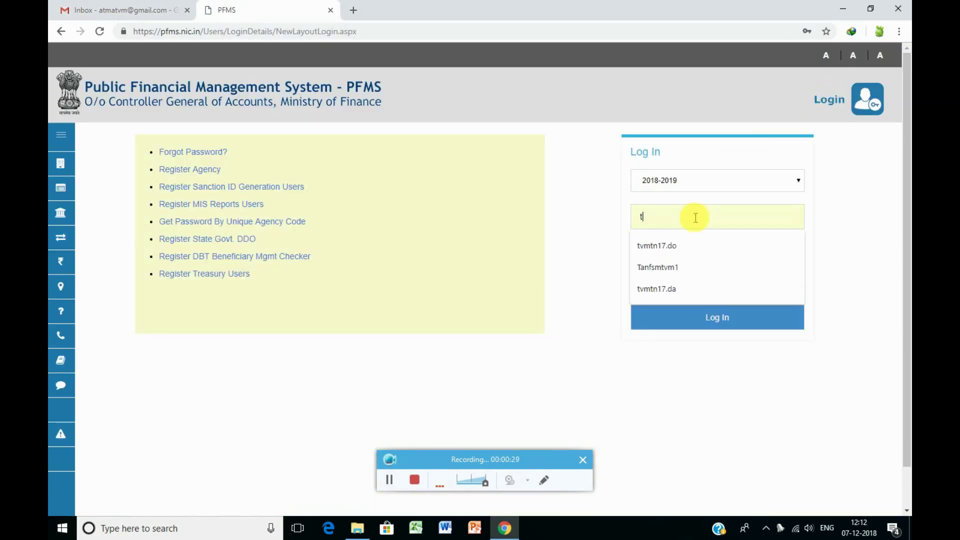
{"action": "type", "text": "vmtn17.do"}
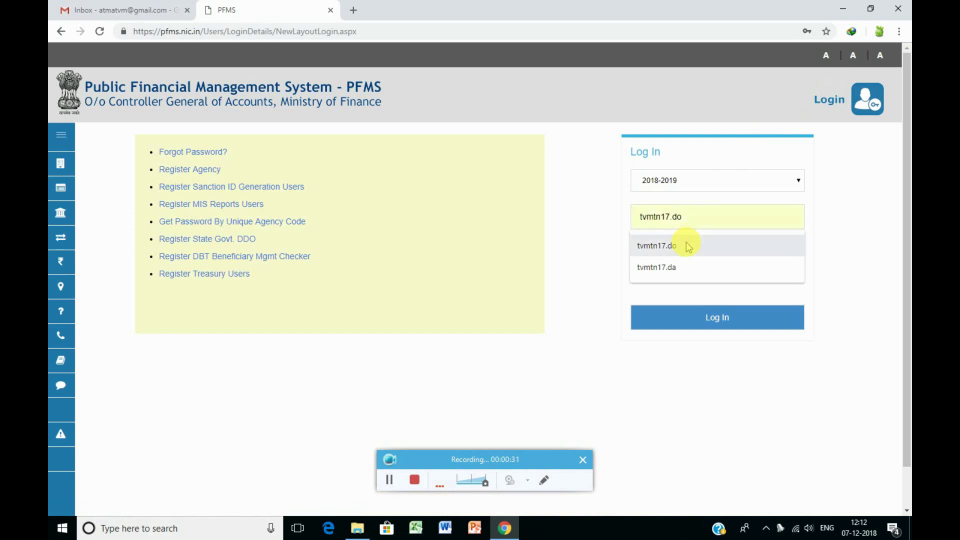
{"action": "left_click", "coordinate": [684, 246]}
{"action": "double_click", "coordinate": [683, 252]}
{"action": "type", "text": "a"}
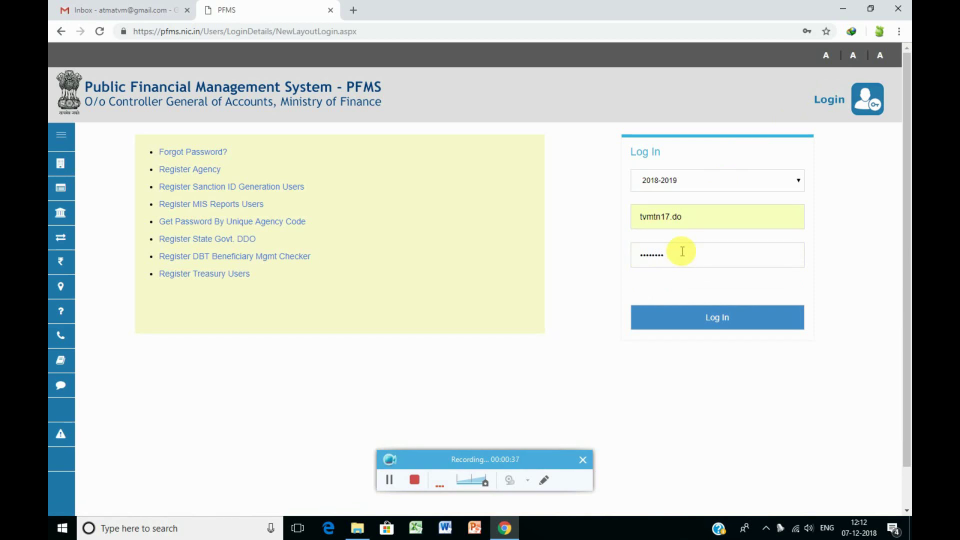
{"action": "left_click", "coordinate": [689, 314]}
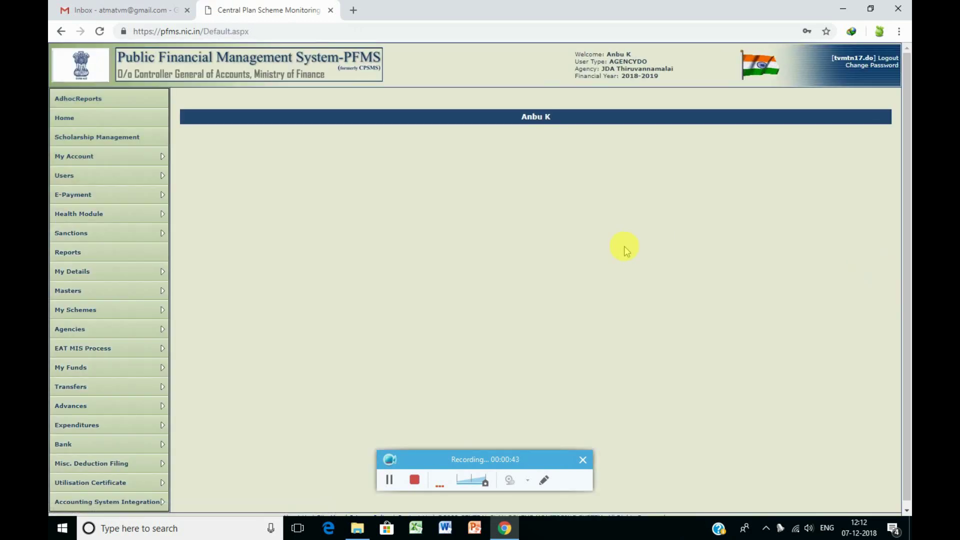
Open My Funds > Opening Balance and start a new bulk opening balance entry.
{"action": "scroll", "coordinate": [624, 246], "scroll_direction": "down", "scroll_amount": 1}
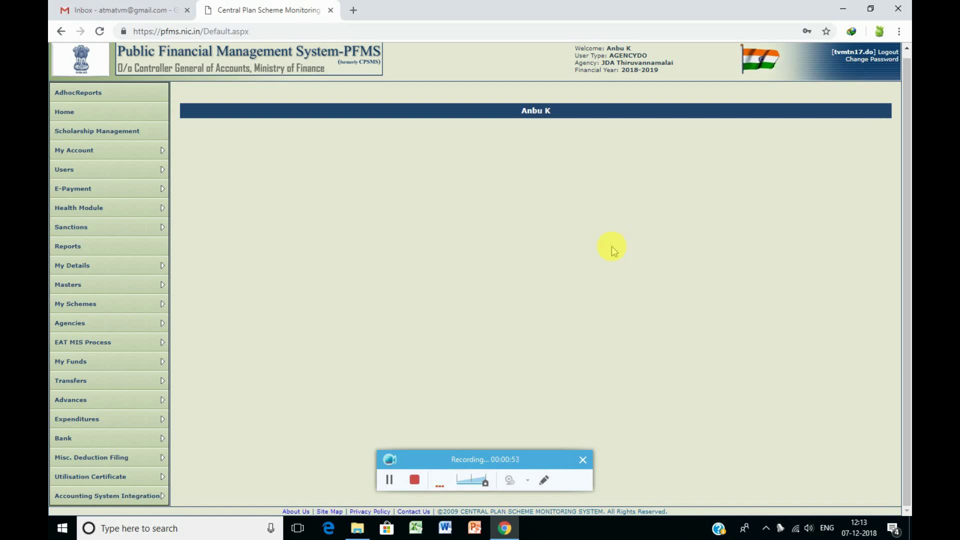
{"action": "mouse_move", "coordinate": [161, 355]}
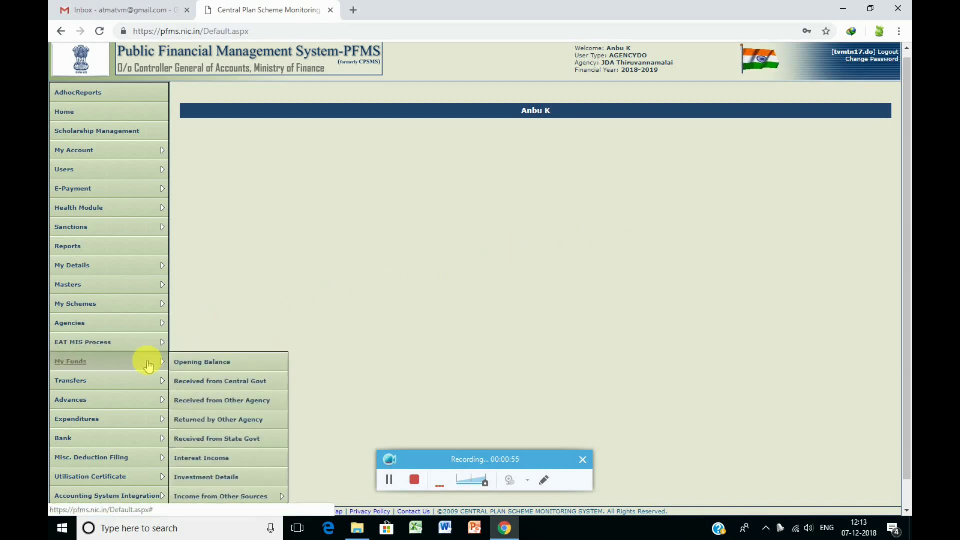
{"action": "left_click", "coordinate": [189, 364]}
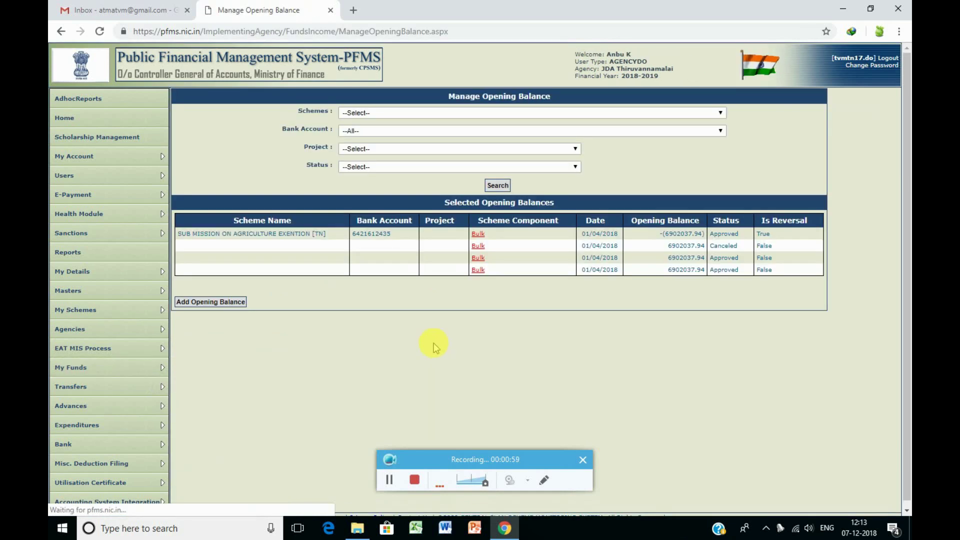
{"action": "left_click", "coordinate": [239, 301]}
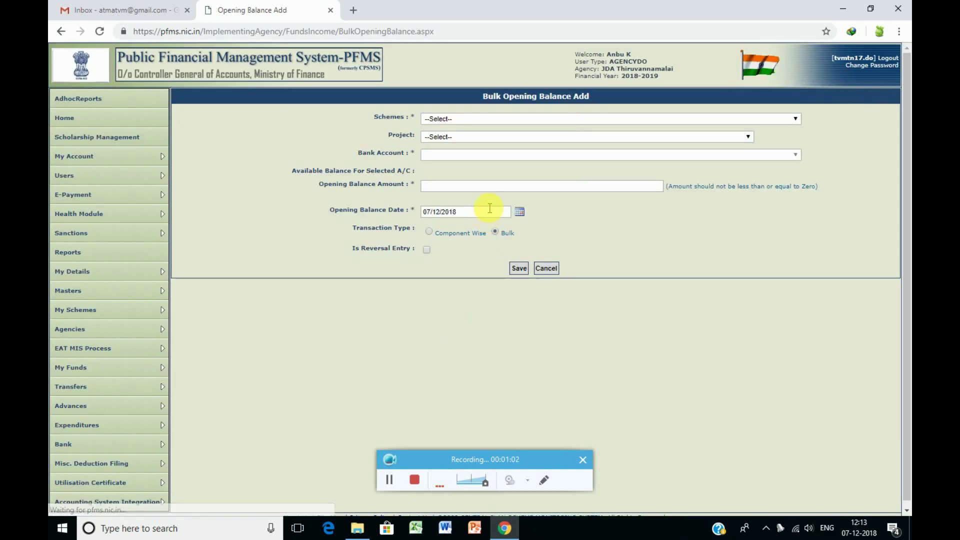
Choose scheme TN17 and the project director's Indian Bank account, and enter opening balance 1233.
{"action": "left_click", "coordinate": [460, 118]}
{"action": "left_click", "coordinate": [466, 146]}
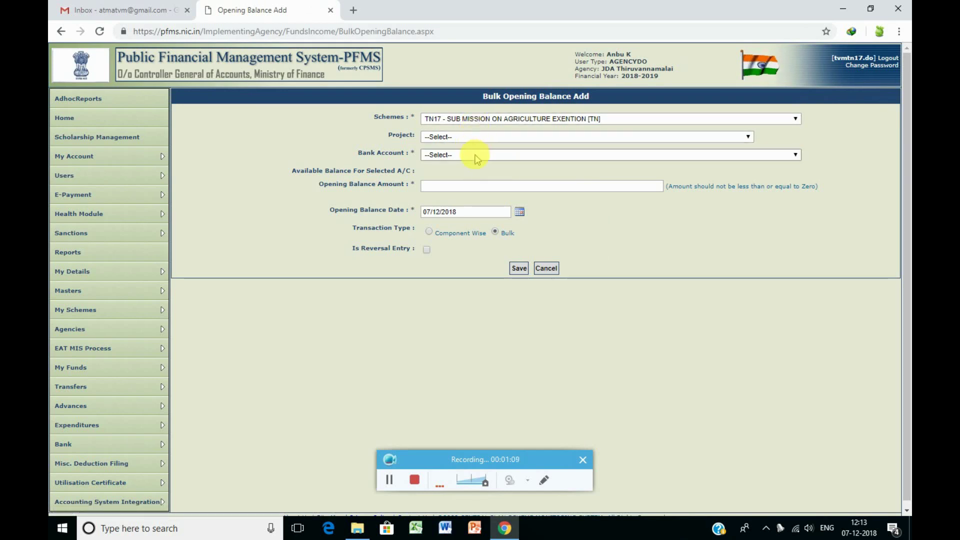
{"action": "left_click", "coordinate": [475, 155]}
{"action": "left_click", "coordinate": [474, 174]}
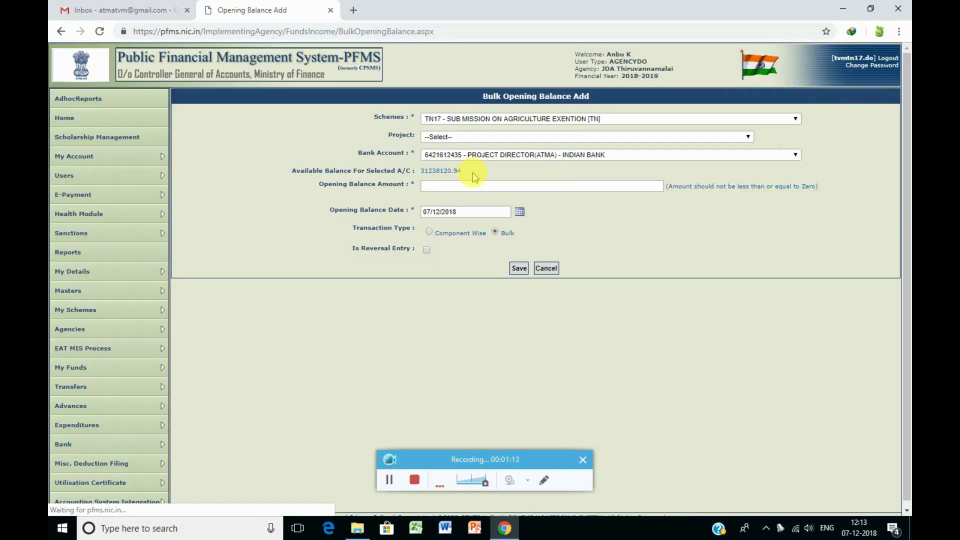
{"action": "left_click", "coordinate": [474, 186]}
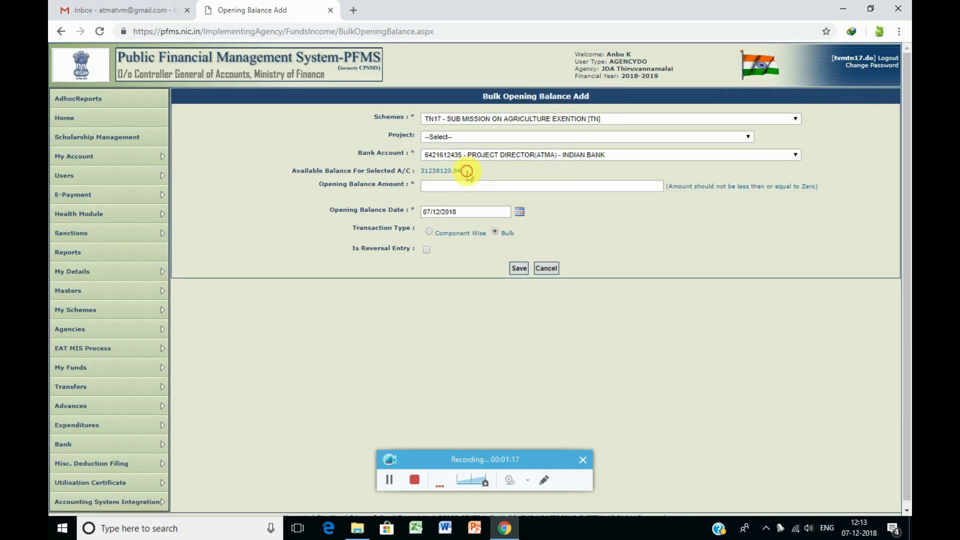
{"action": "left_click_drag", "start_coordinate": [461, 171], "coordinate": [422, 167]}
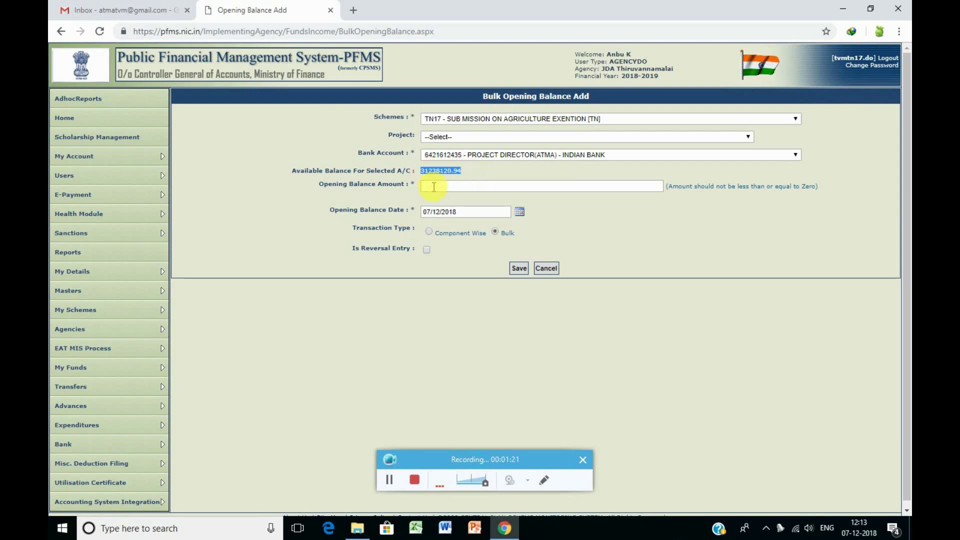
{"action": "left_click", "coordinate": [434, 187]}
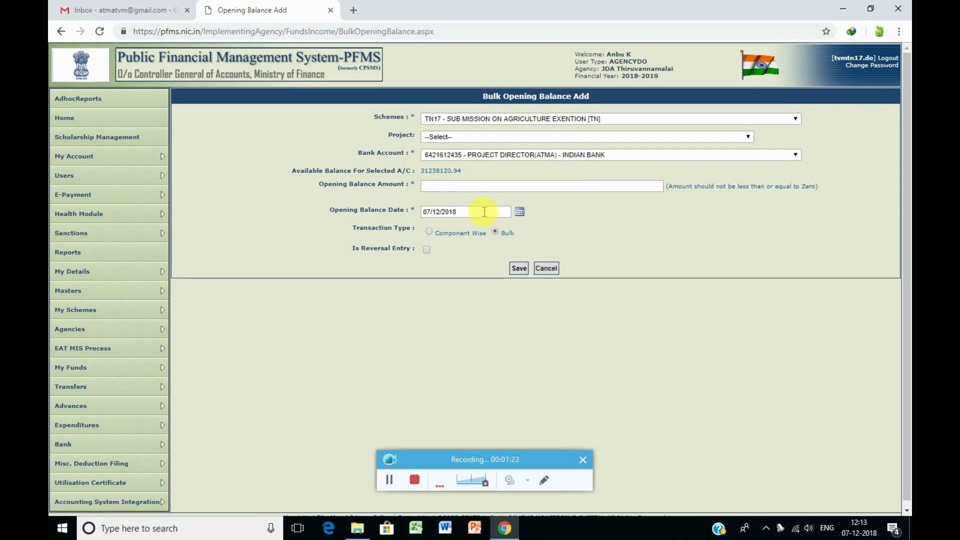
Set the opening balance date to 01/04/2018, then cancel the entry without saving.
{"action": "left_click", "coordinate": [501, 211]}
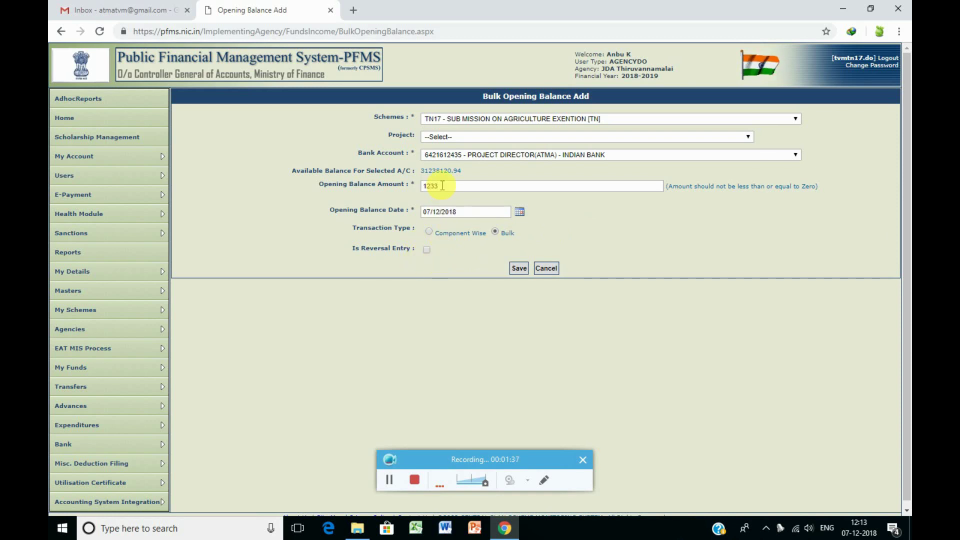
{"action": "left_click", "coordinate": [520, 212]}
{"action": "left_click", "coordinate": [467, 225]}
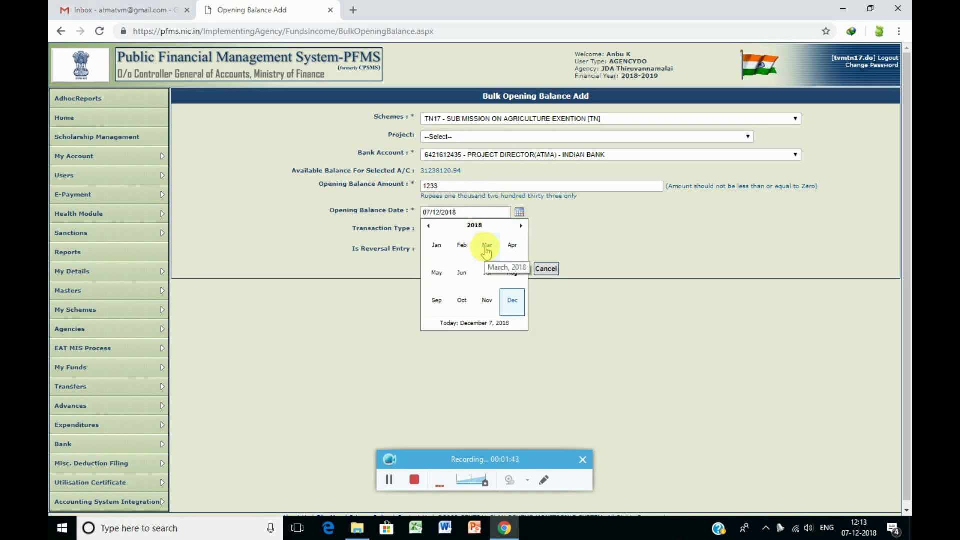
{"action": "left_click", "coordinate": [513, 248]}
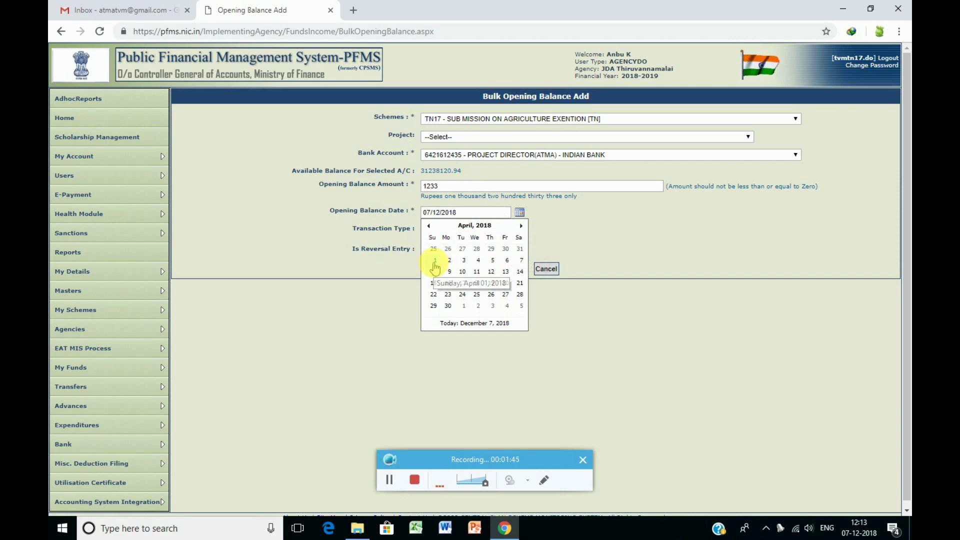
{"action": "left_click", "coordinate": [435, 261]}
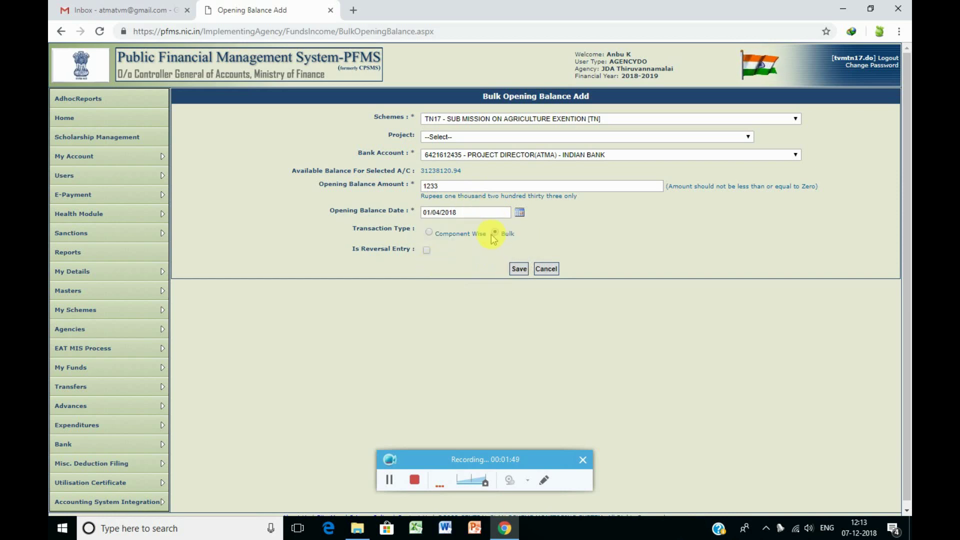
{"action": "left_click", "coordinate": [392, 468]}
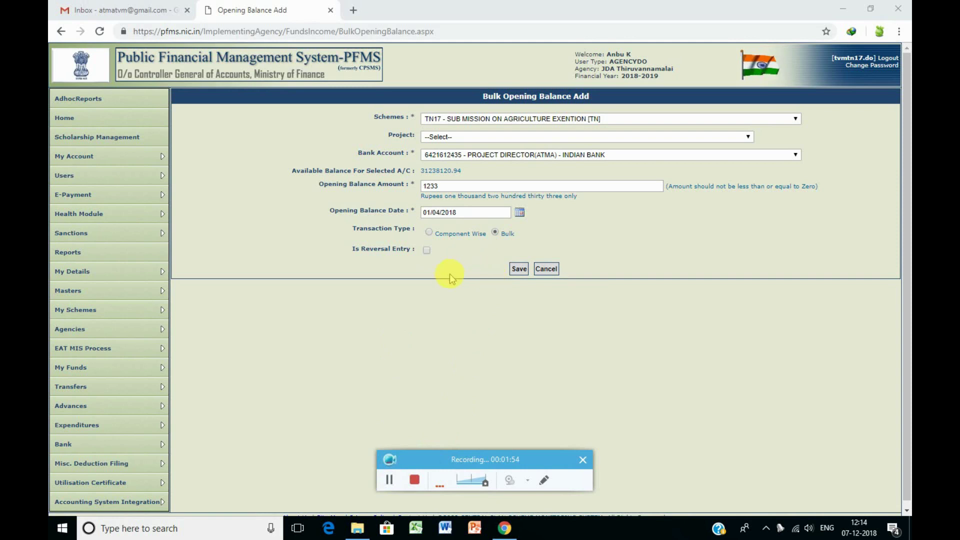
{"action": "left_click", "coordinate": [547, 270]}
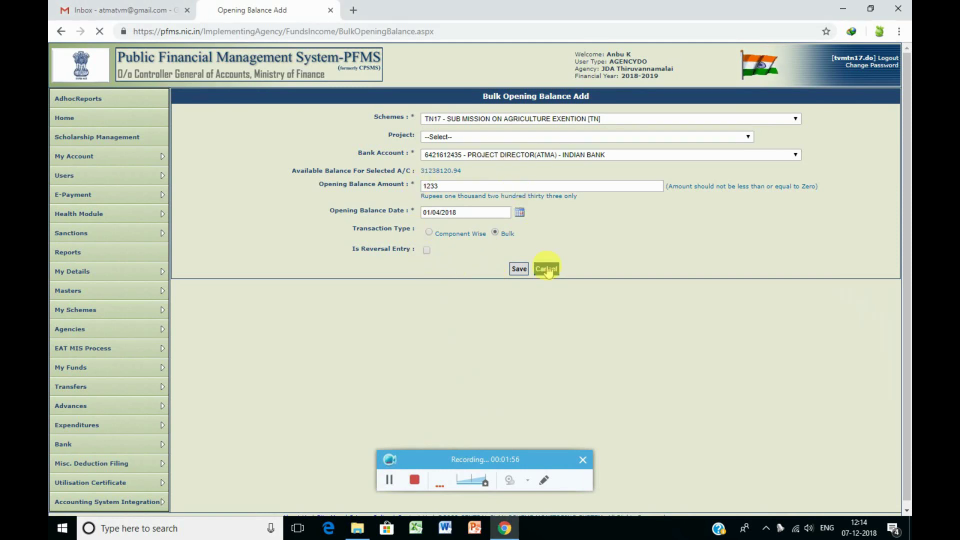
Open the third listed opening balance, the approved 6902037.94 Bulk entry dated 01/04/2018.
{"action": "mouse_move", "coordinate": [120, 320]}
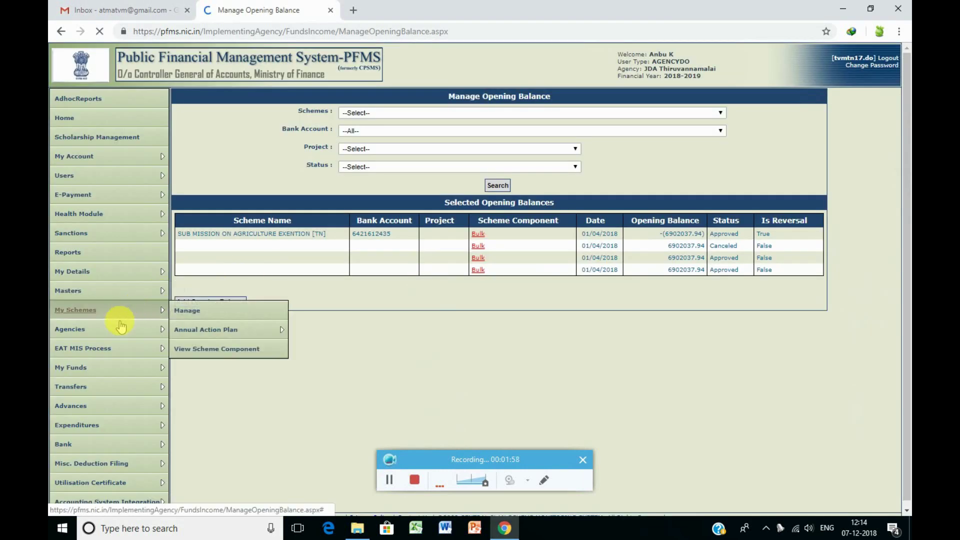
{"action": "mouse_move", "coordinate": [162, 367]}
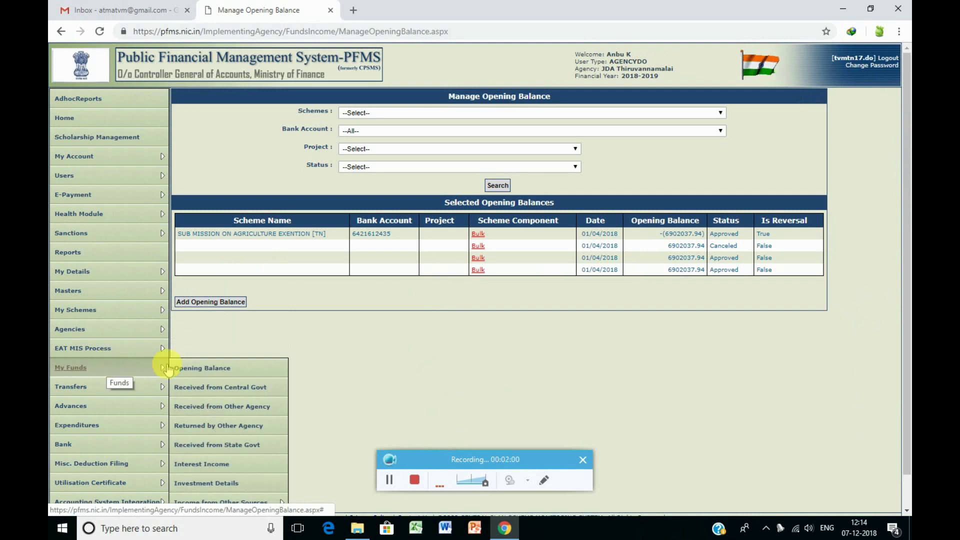
{"action": "left_click", "coordinate": [194, 368]}
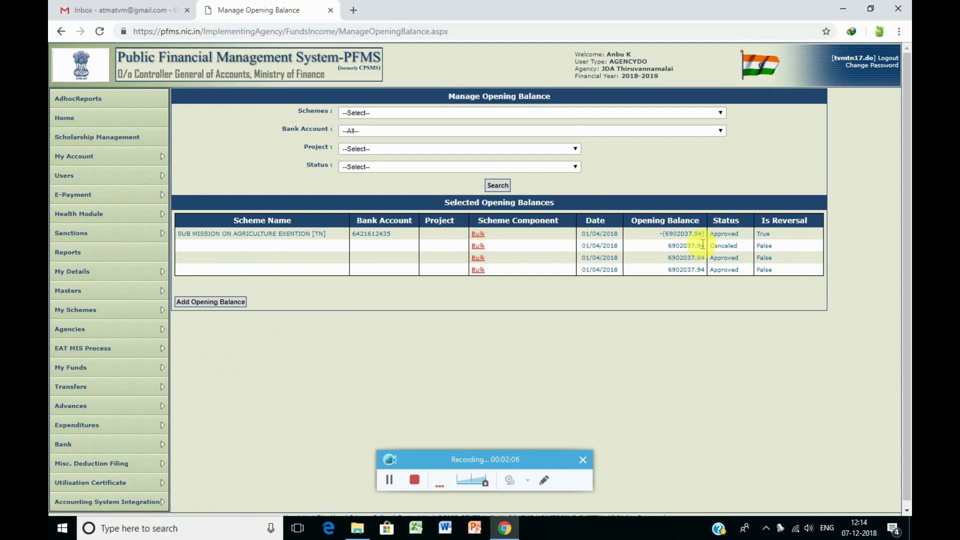
{"action": "double_click", "coordinate": [761, 247]}
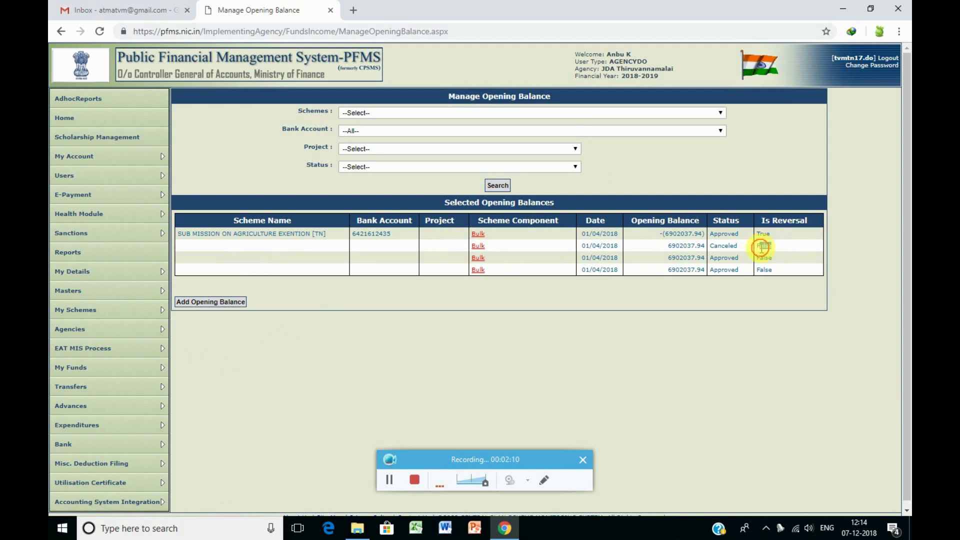
{"action": "left_click", "coordinate": [480, 261]}
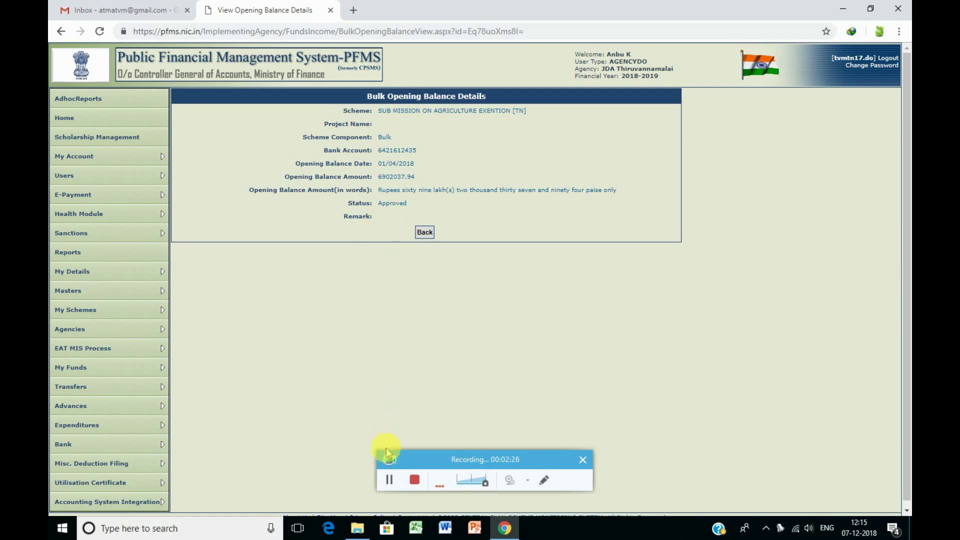
{"action": "left_click", "coordinate": [388, 480]}
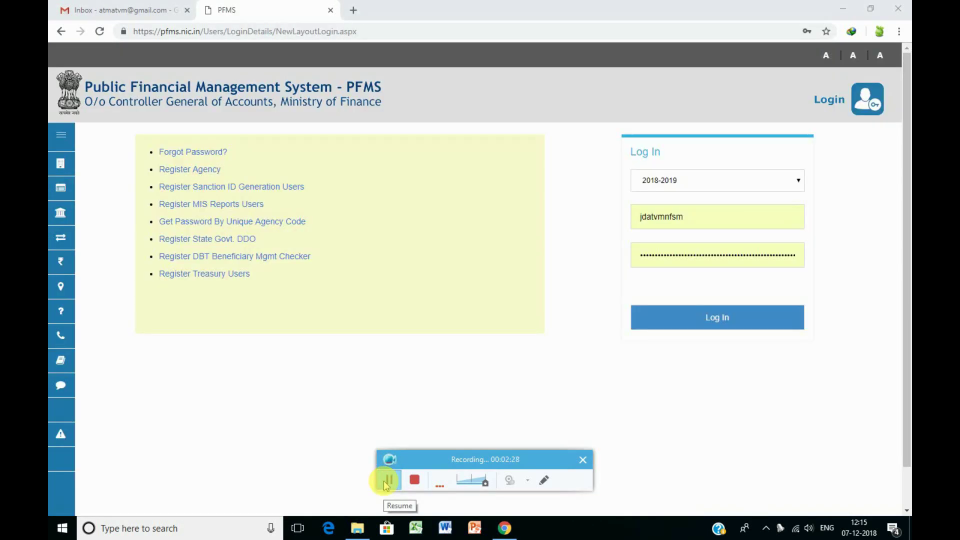
Log in with the agency DA user ID from the suggestions and its password.
{"action": "double_click", "coordinate": [714, 223]}
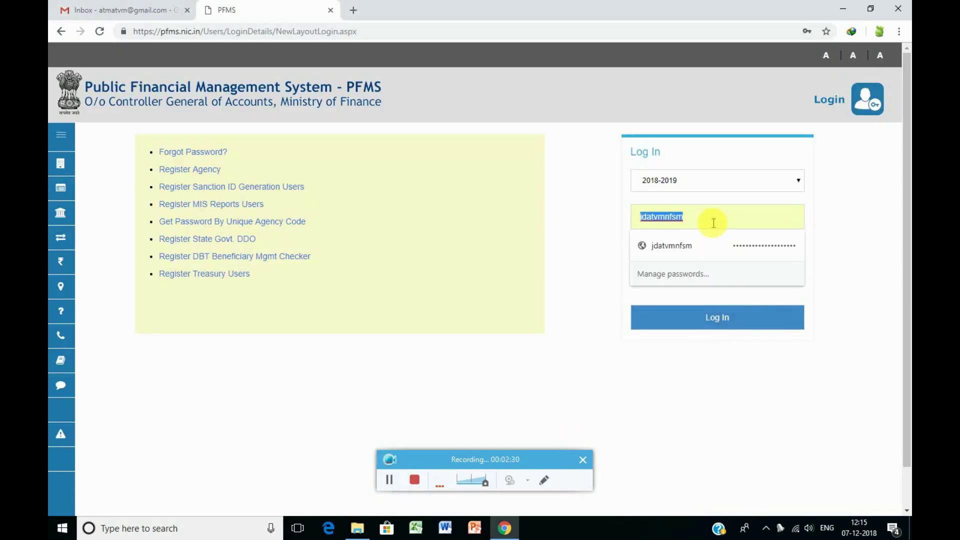
{"action": "type", "text": "tvmtn17.da"}
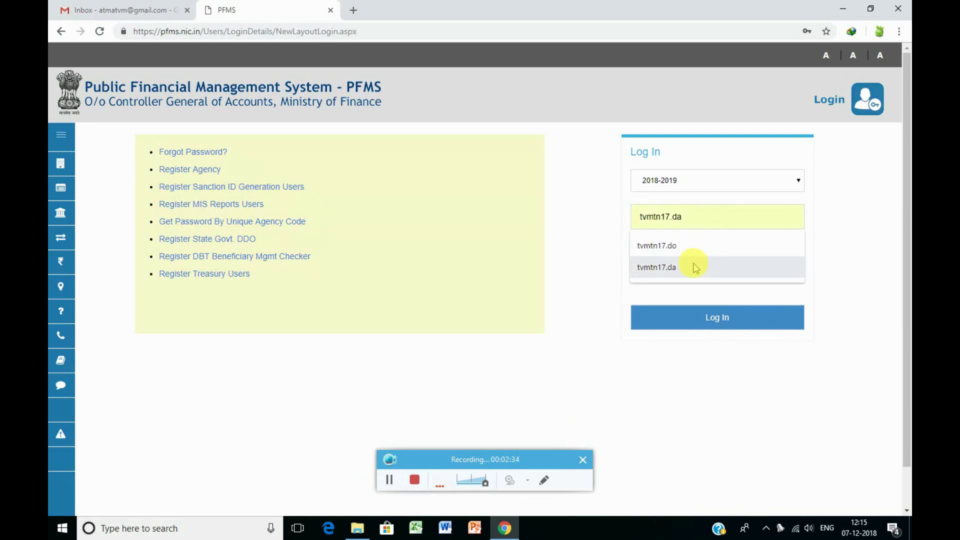
{"action": "left_click", "coordinate": [692, 267]}
{"action": "double_click", "coordinate": [691, 260]}
{"action": "type", "text": "a"}
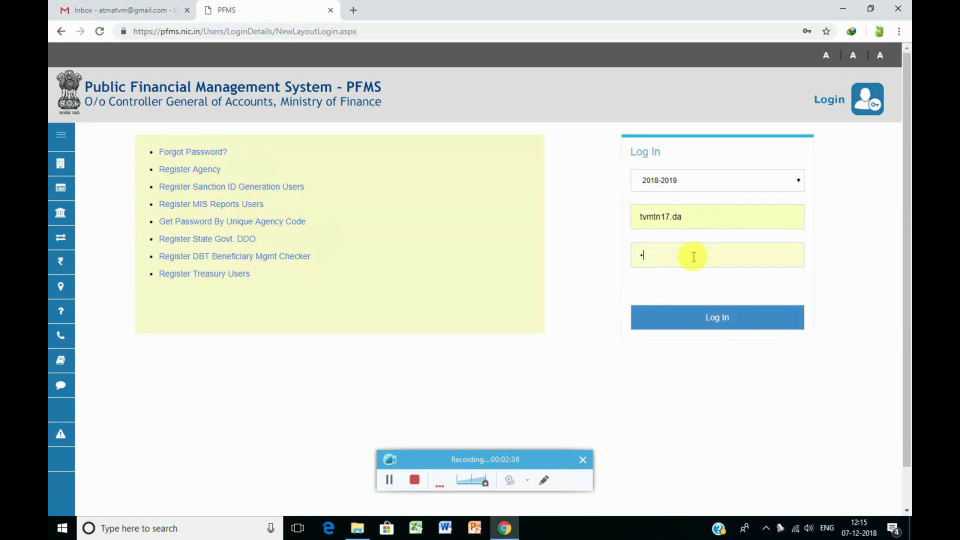
{"action": "left_click", "coordinate": [687, 303]}
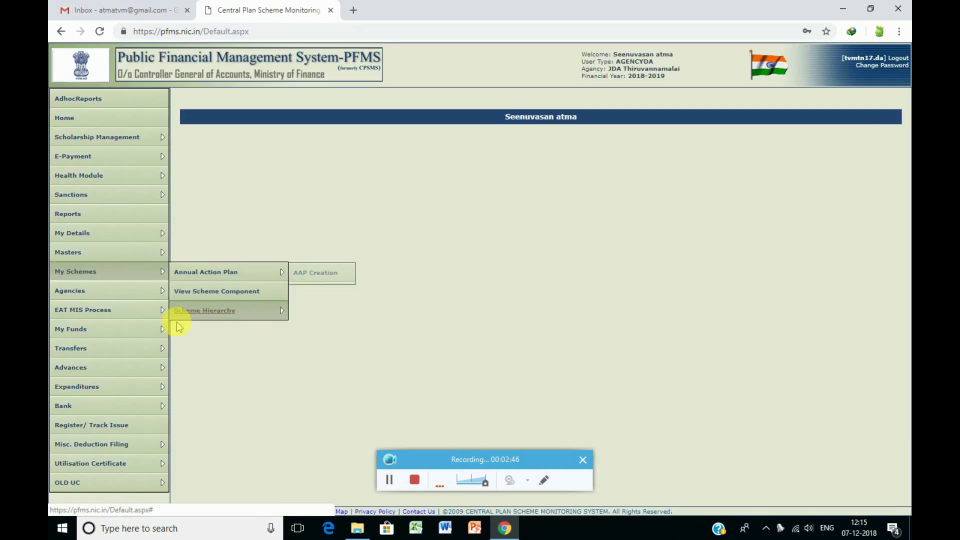
Open the first Bulk opening balance, 6902037.94 dated 01/04/2018, from My Funds > Opening Balance.
{"action": "mouse_move", "coordinate": [157, 334]}
{"action": "left_click", "coordinate": [195, 334]}
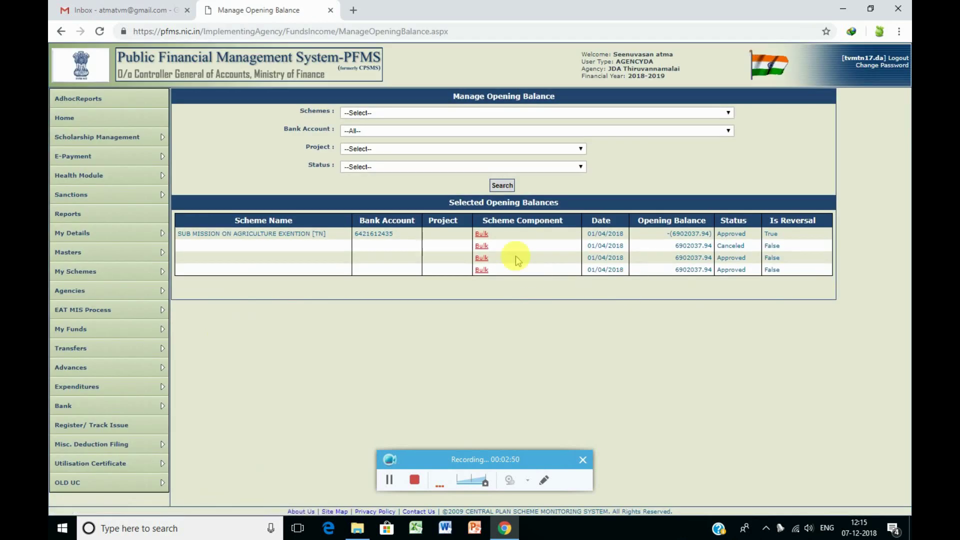
{"action": "left_click", "coordinate": [482, 235]}
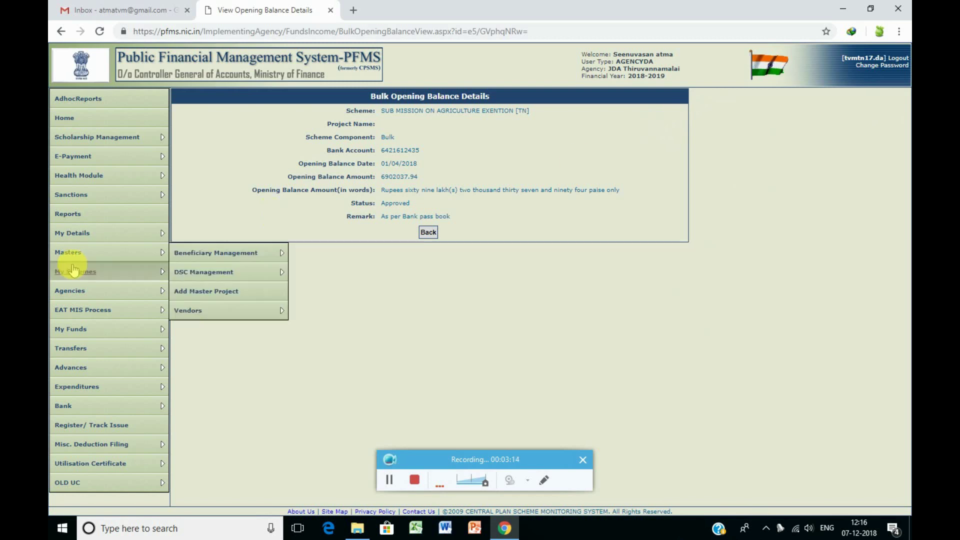
Search TN17 opening balances with status Submitted, finding no records, then log out.
{"action": "left_click", "coordinate": [195, 329]}
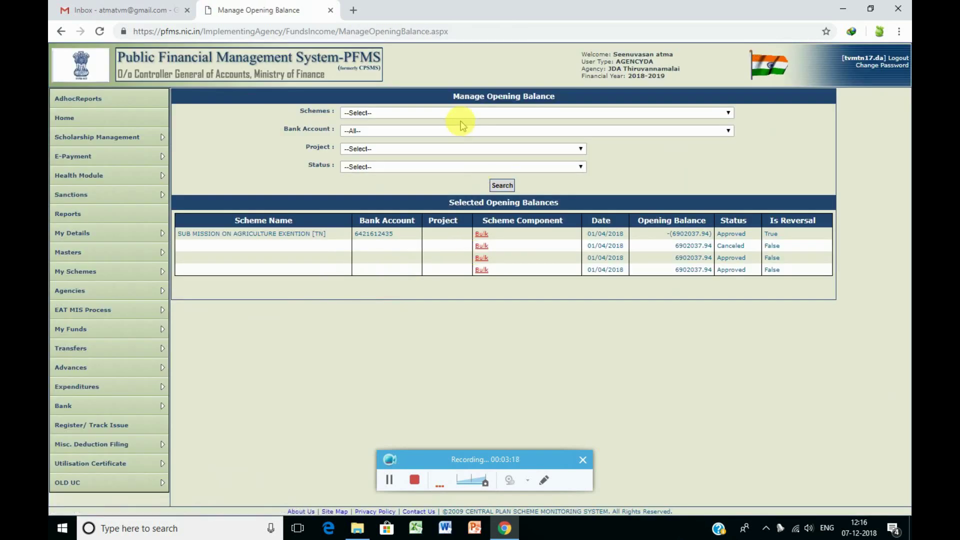
{"action": "left_click", "coordinate": [460, 118]}
{"action": "left_click", "coordinate": [461, 141]}
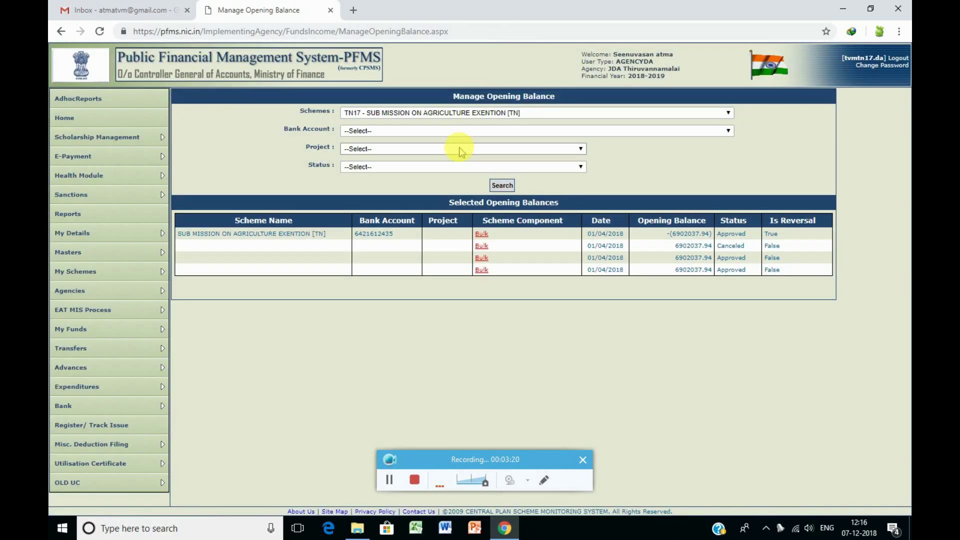
{"action": "left_click", "coordinate": [455, 167]}
{"action": "left_click", "coordinate": [447, 199]}
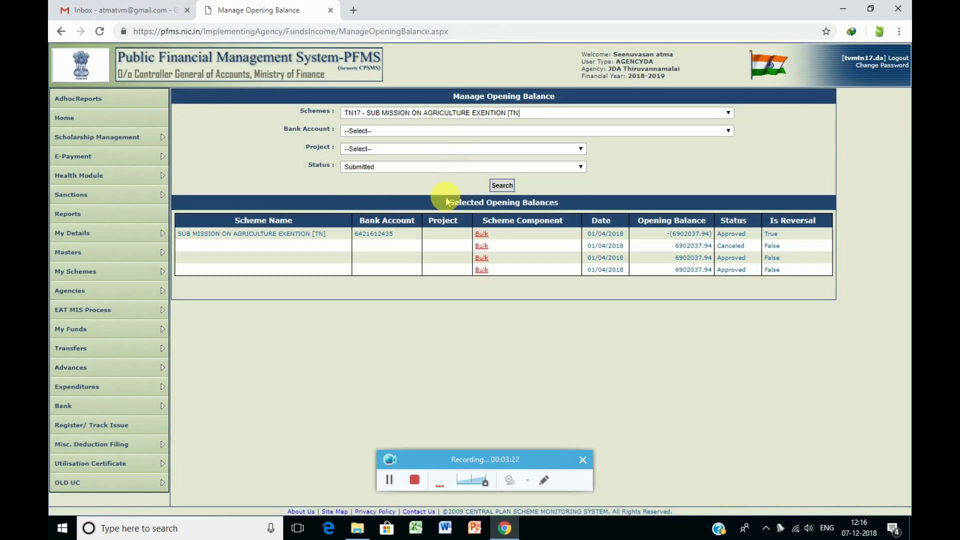
{"action": "left_click", "coordinate": [502, 185]}
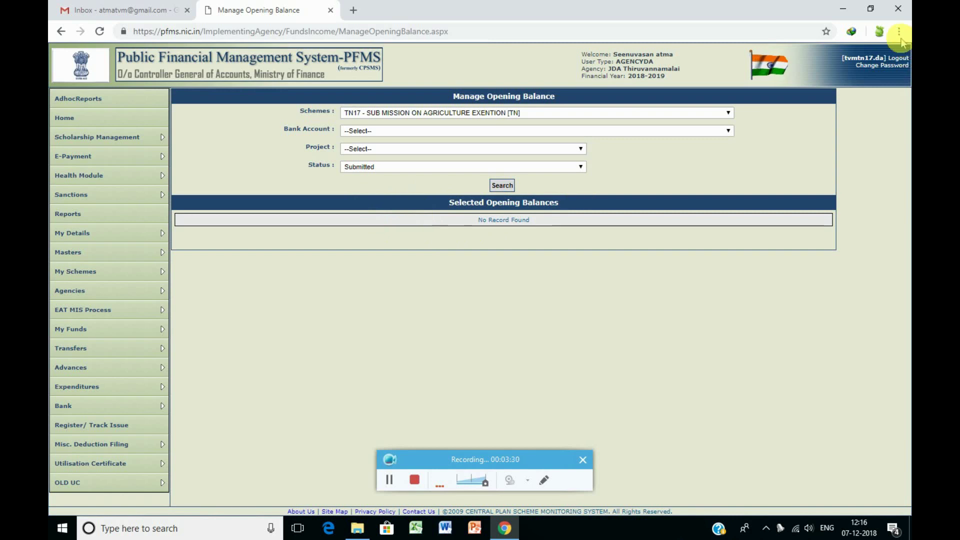
{"action": "left_click", "coordinate": [880, 66]}
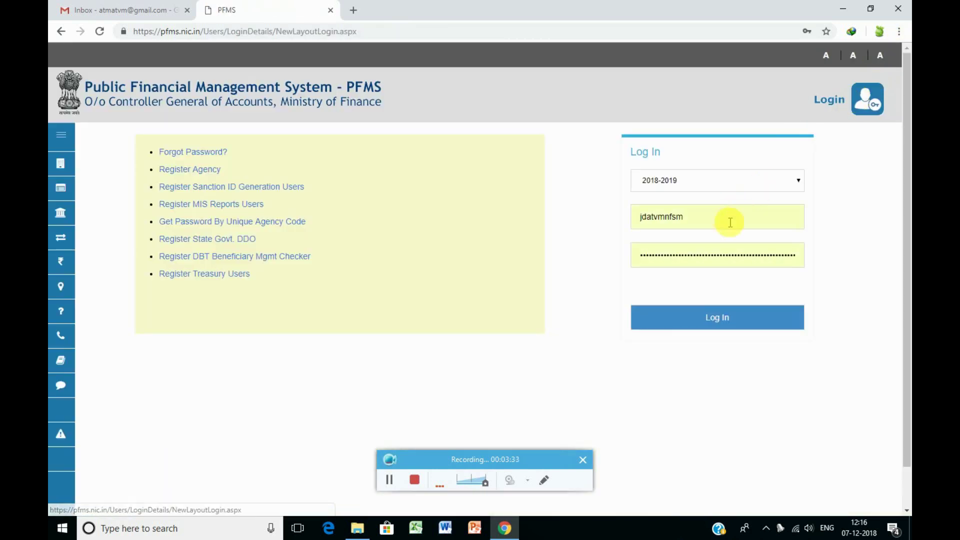
Log back in with the DO user ID from the suggestions and its password.
{"action": "double_click", "coordinate": [728, 221]}
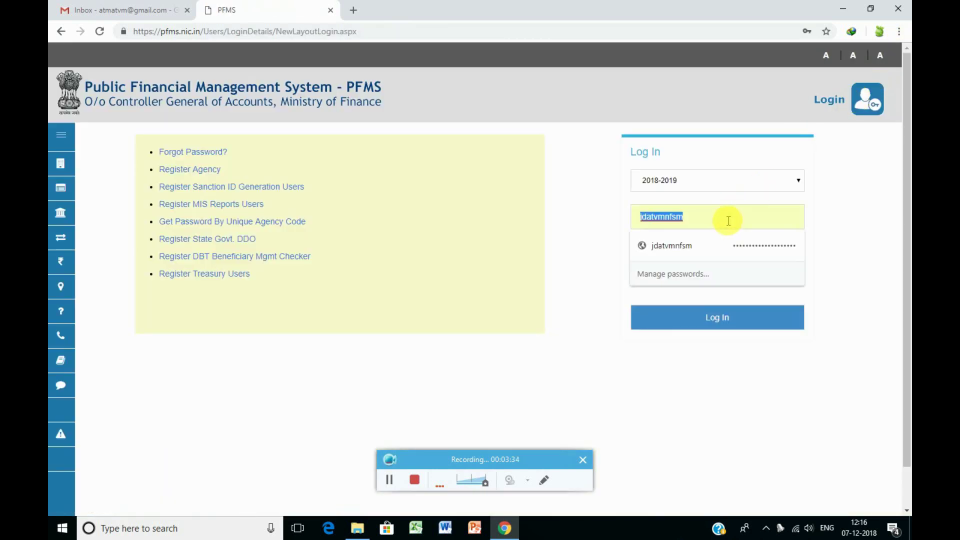
{"action": "type", "text": "tvmtn17.do"}
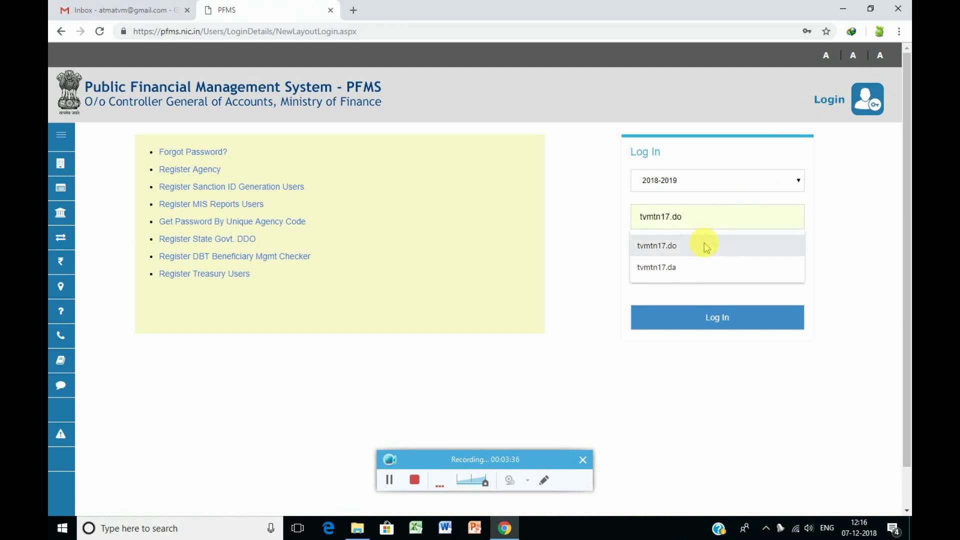
{"action": "left_click", "coordinate": [705, 245]}
{"action": "double_click", "coordinate": [706, 255]}
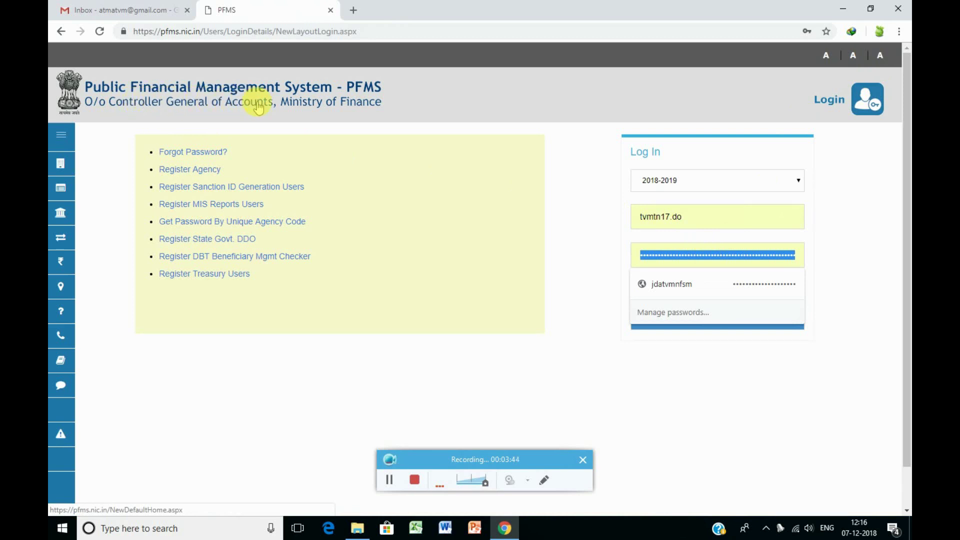
{"action": "type", "text": "a"}
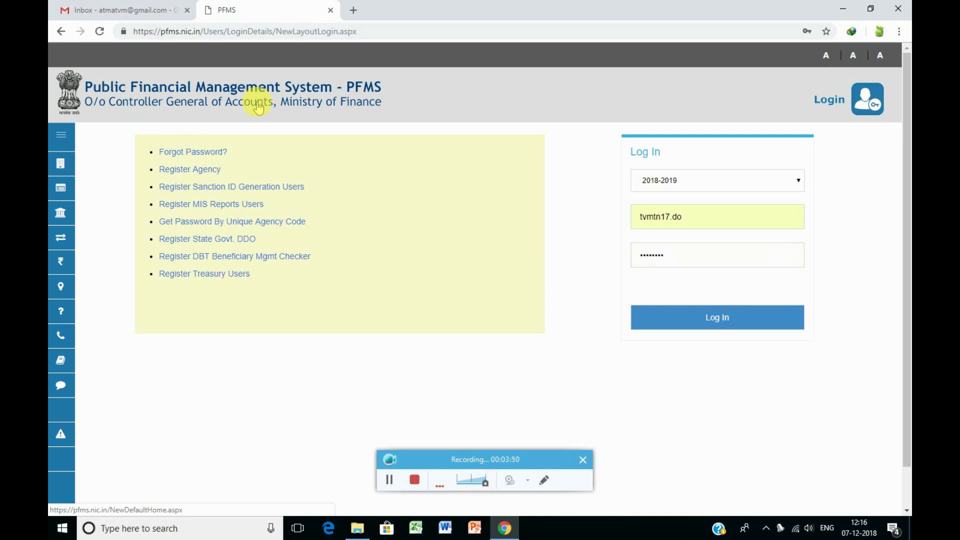
{"action": "left_click", "coordinate": [701, 316]}
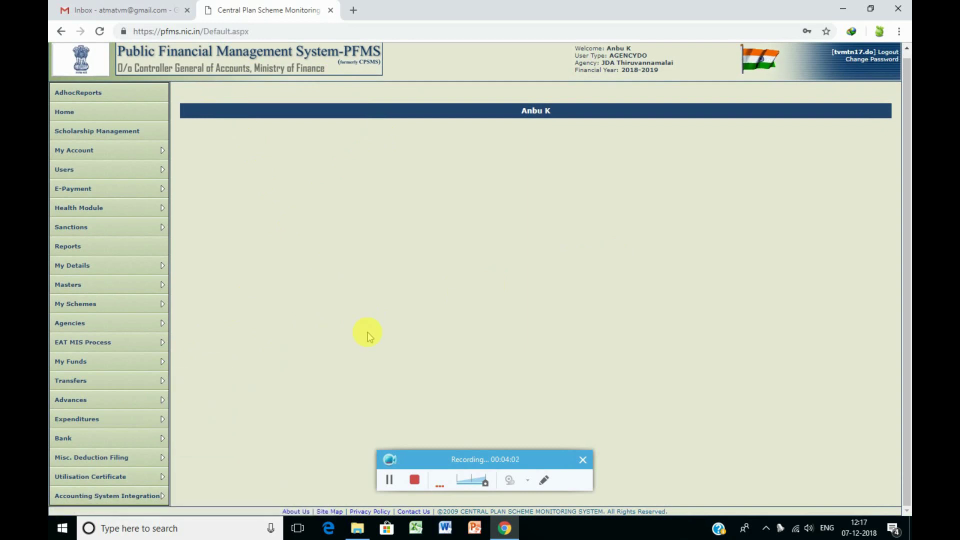
Open My Funds > Received from Other Agency to list the NFSM (TN) sanctions.
{"action": "mouse_move", "coordinate": [115, 361]}
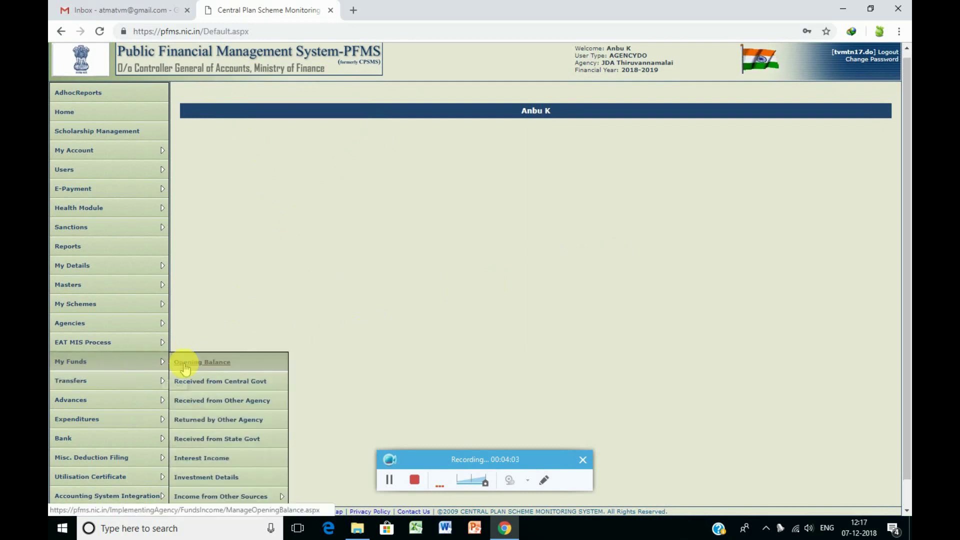
{"action": "left_click", "coordinate": [231, 404]}
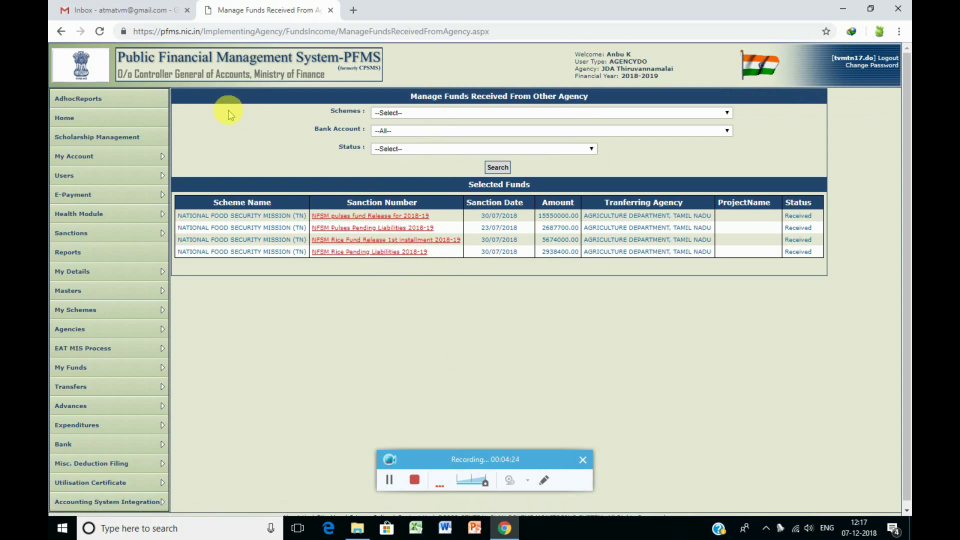
Open the 15550000.00 'NFSM pulses fund Release for 2018-19' sanction dated 30/07/2018.
{"action": "left_click", "coordinate": [410, 217]}
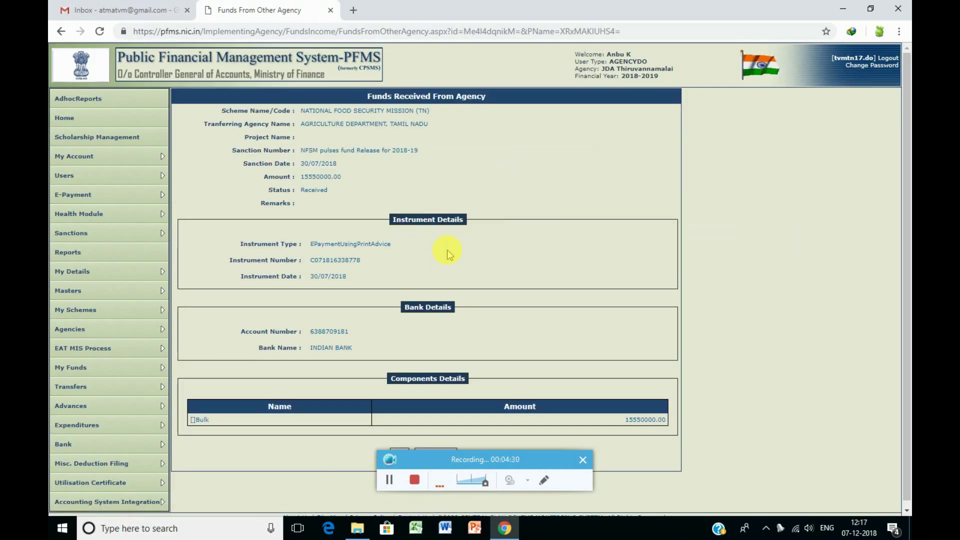
{"action": "scroll", "coordinate": [465, 270], "scroll_direction": "down", "scroll_amount": 1}
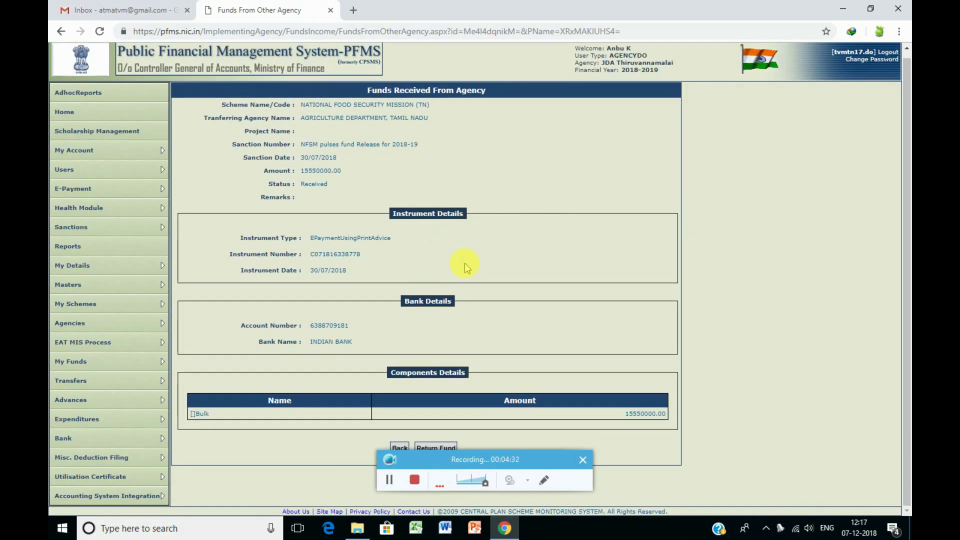
{"action": "scroll", "coordinate": [464, 263], "scroll_direction": "up", "scroll_amount": 1}
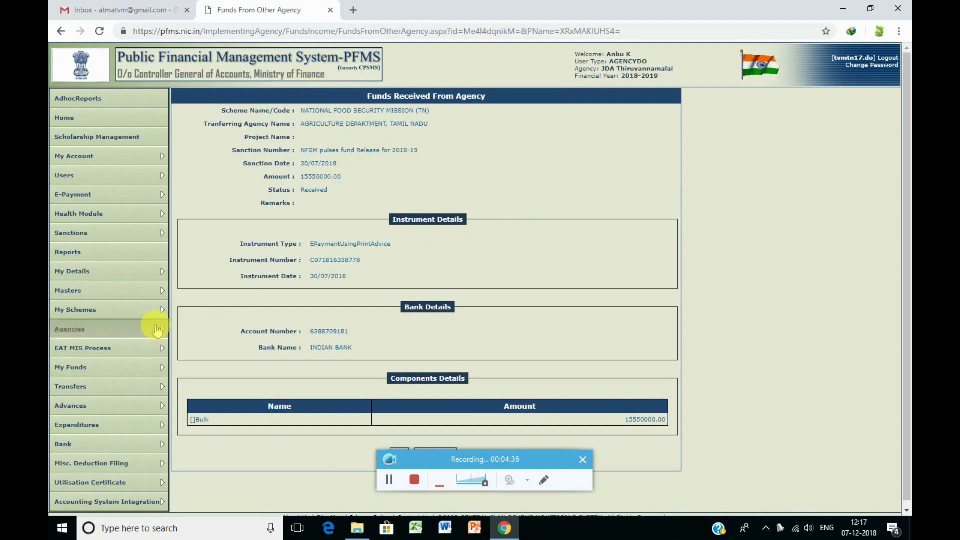
{"action": "mouse_move", "coordinate": [111, 292]}
{"action": "mouse_move", "coordinate": [155, 367]}
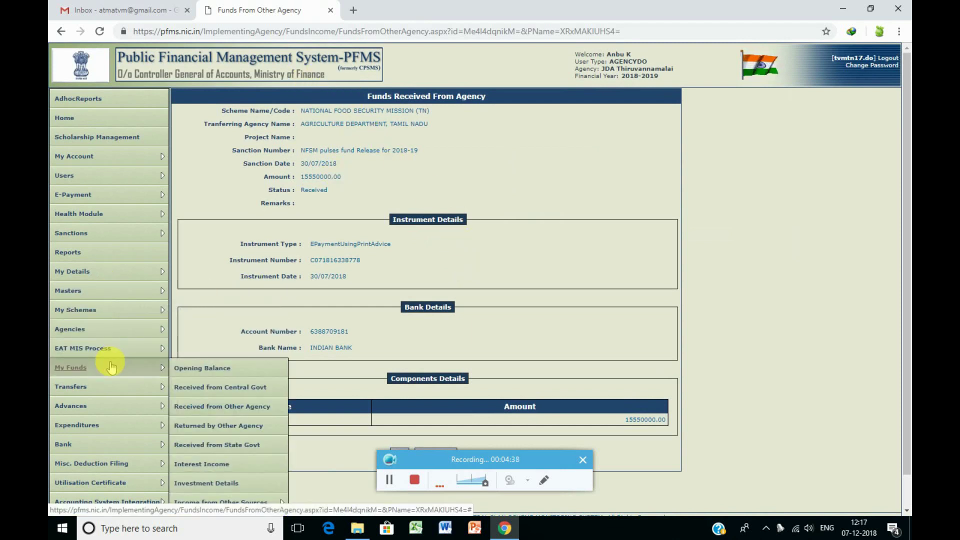
{"action": "scroll", "coordinate": [227, 427], "scroll_direction": "down", "scroll_amount": 1}
{"action": "mouse_move", "coordinate": [240, 468]}
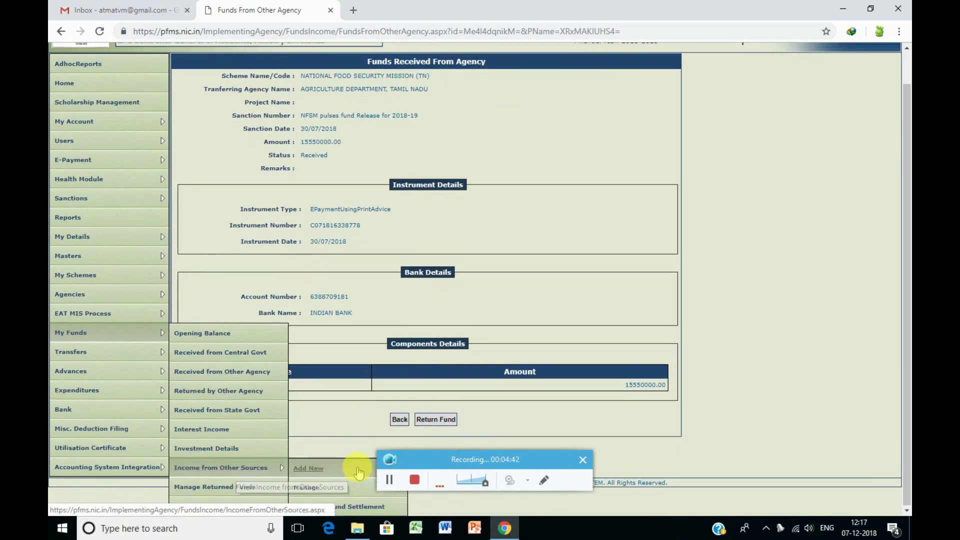
Start a new other-sources income entry for scheme TN17, the Project Director Indian Bank account and Miscellaneous source.
{"action": "left_click", "coordinate": [304, 468]}
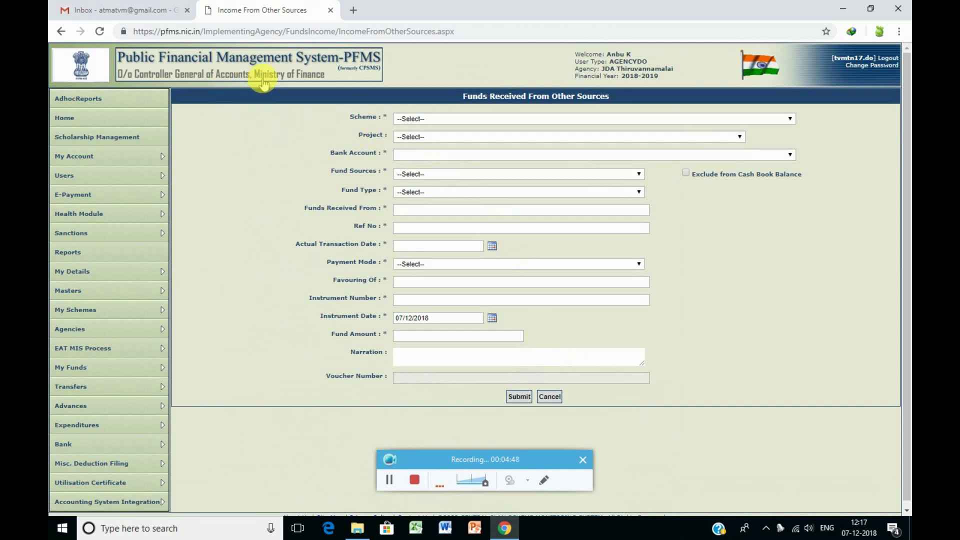
{"action": "left_click", "coordinate": [422, 120]}
{"action": "left_click", "coordinate": [421, 146]}
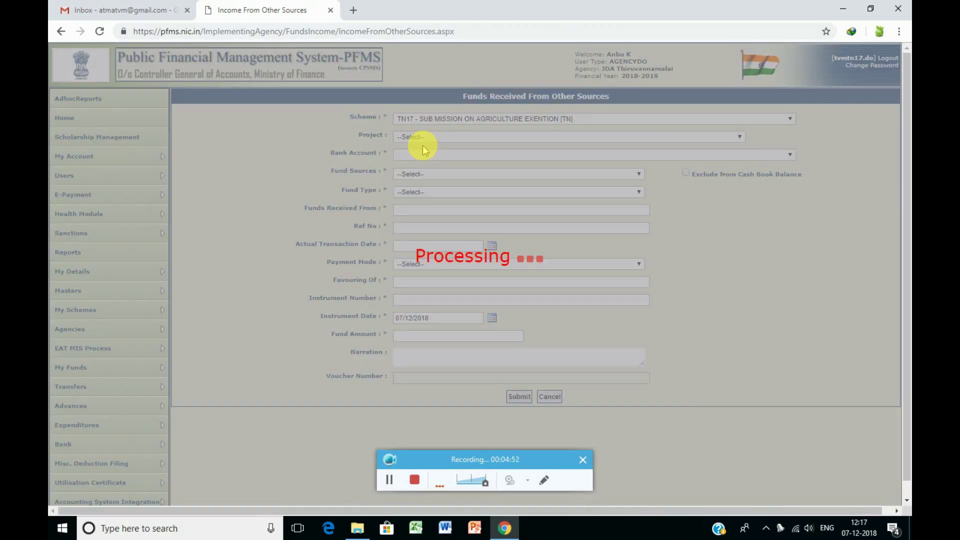
{"action": "left_click", "coordinate": [422, 154]}
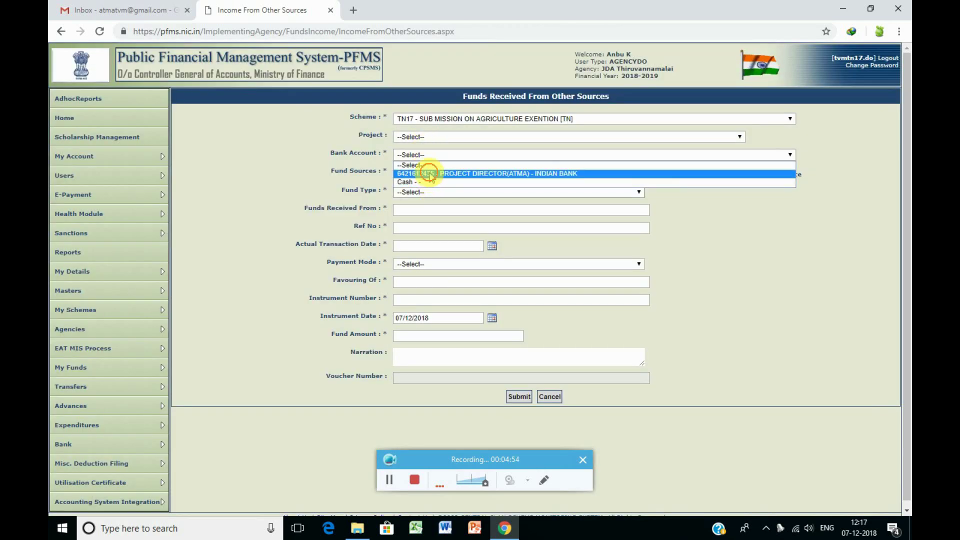
{"action": "left_click", "coordinate": [428, 173]}
{"action": "left_click", "coordinate": [435, 175]}
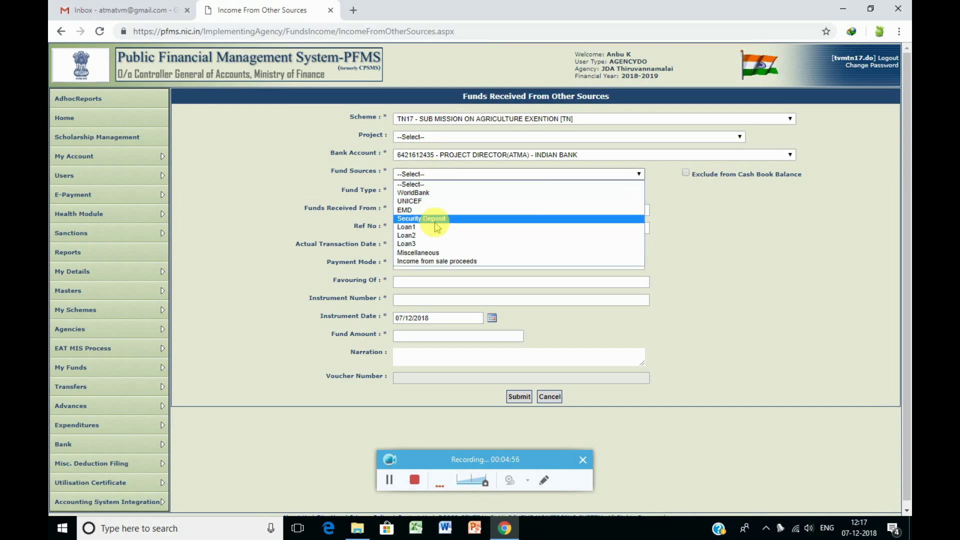
{"action": "left_click", "coordinate": [435, 253]}
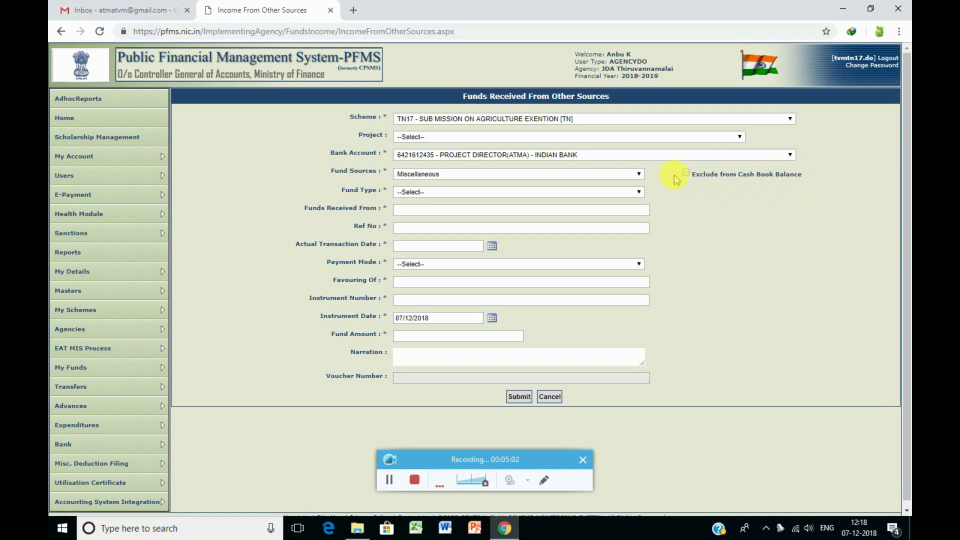
Set the fund type to Grant in aid and the payment mode to RTGS.
{"action": "left_click", "coordinate": [446, 195]}
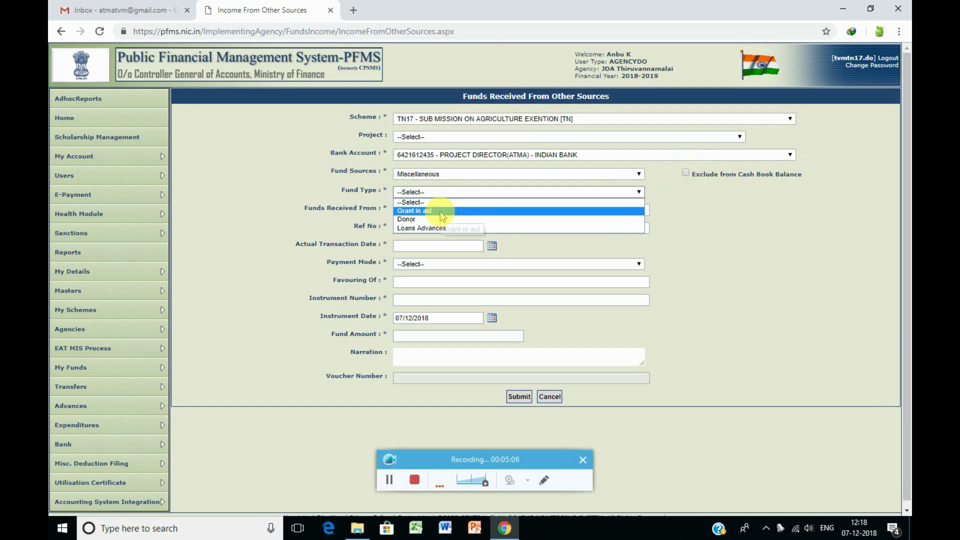
{"action": "left_click", "coordinate": [441, 211]}
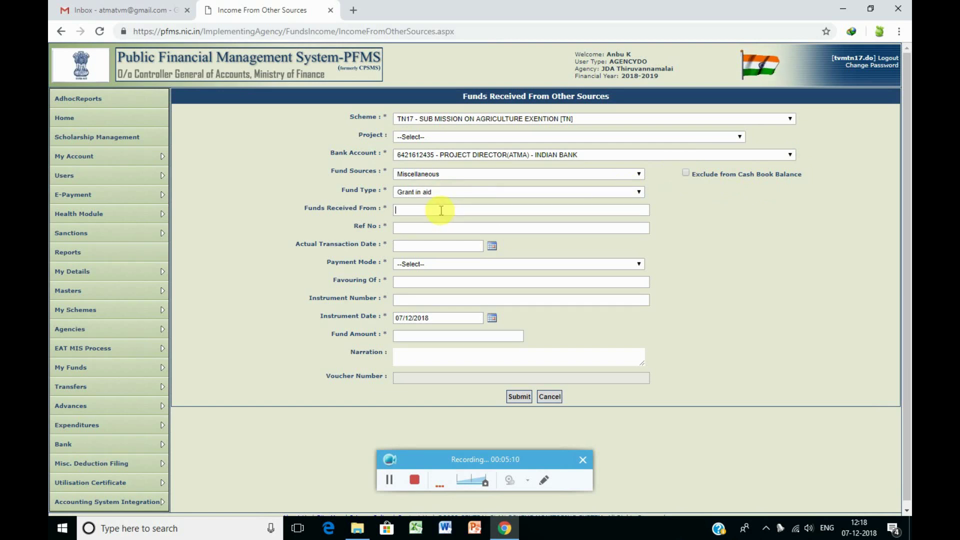
{"action": "left_click", "coordinate": [438, 245]}
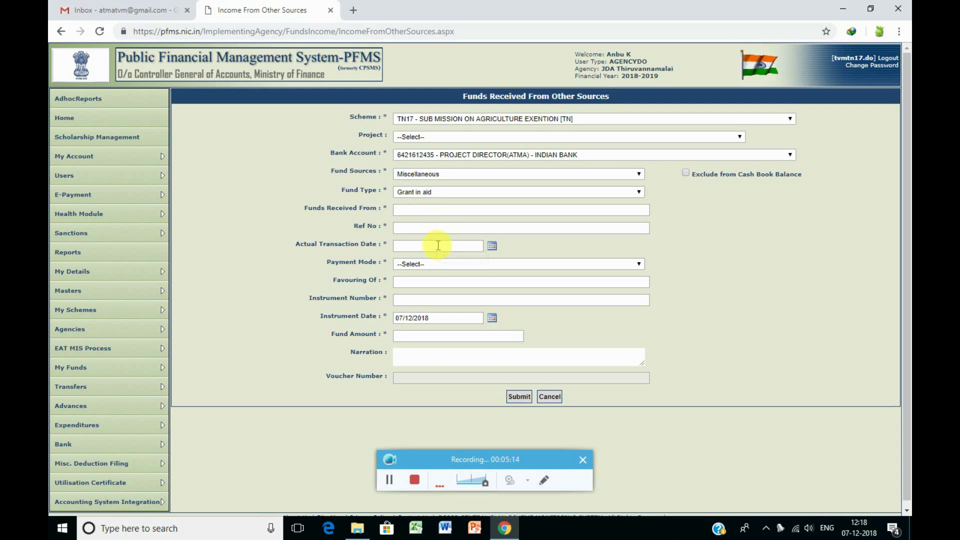
{"action": "left_click", "coordinate": [436, 264]}
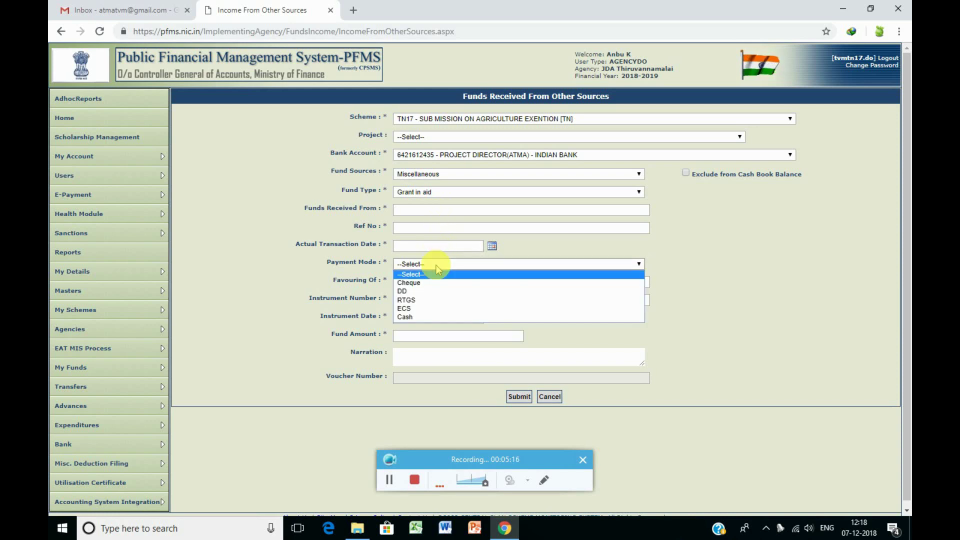
{"action": "left_click", "coordinate": [432, 301]}
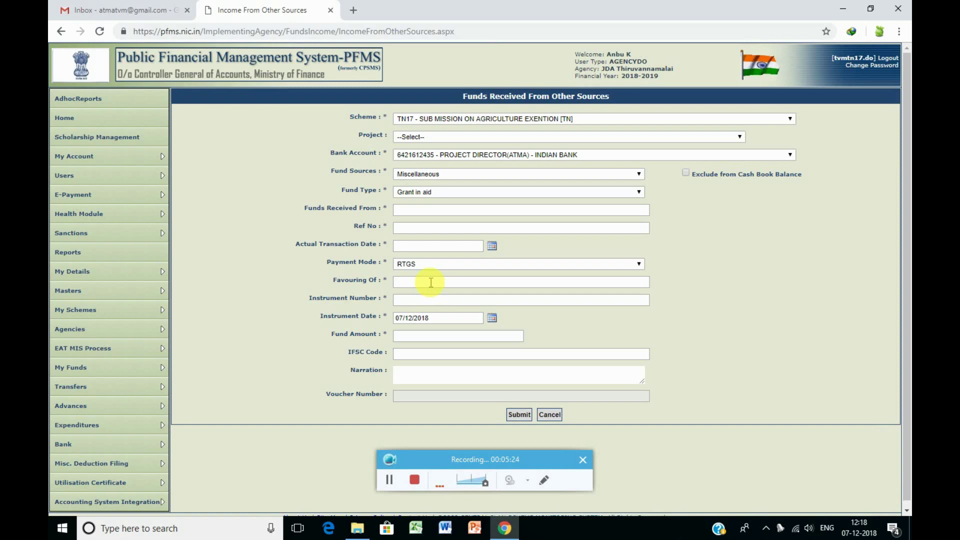
Move through the Favouring Of, Instrument Date and IFSC Code fields without changing them.
{"action": "left_click", "coordinate": [431, 283]}
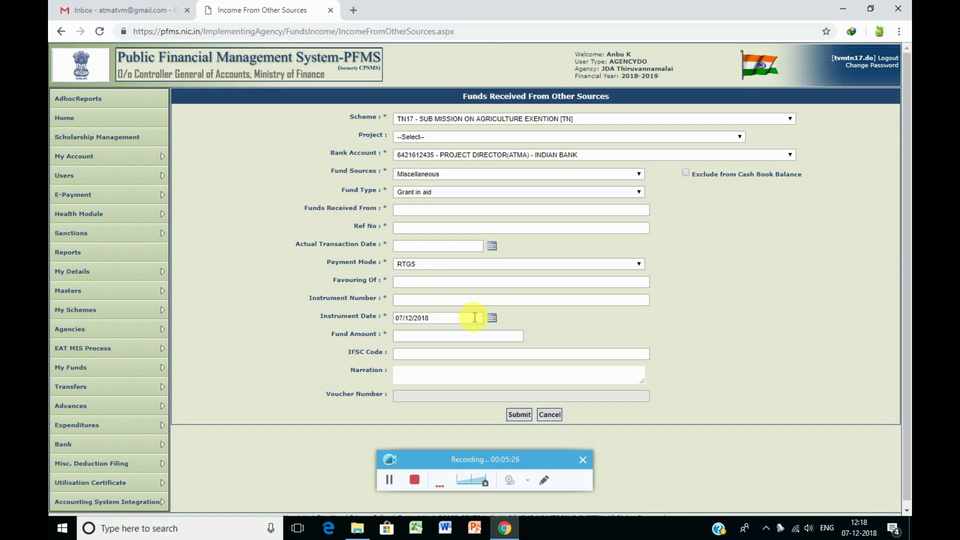
{"action": "left_click", "coordinate": [492, 317]}
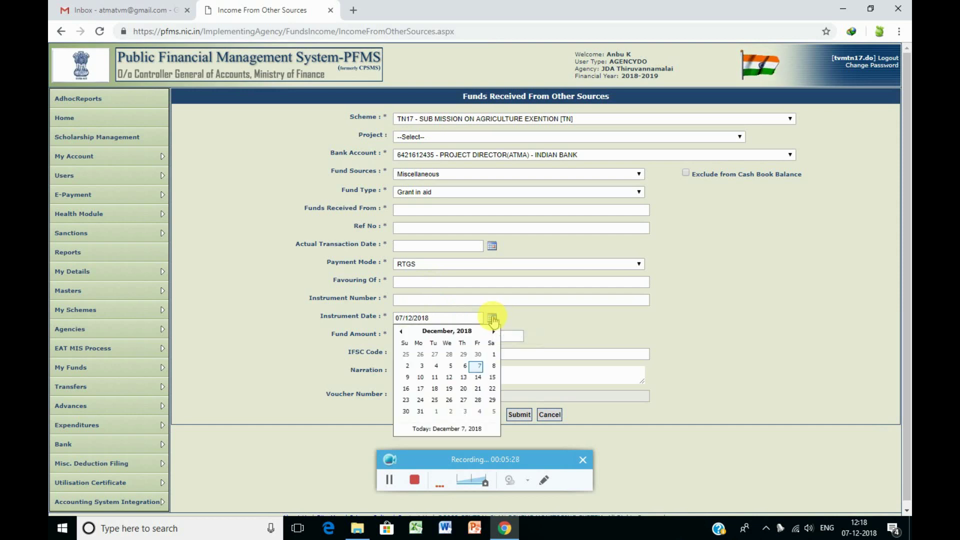
{"action": "left_click", "coordinate": [459, 319]}
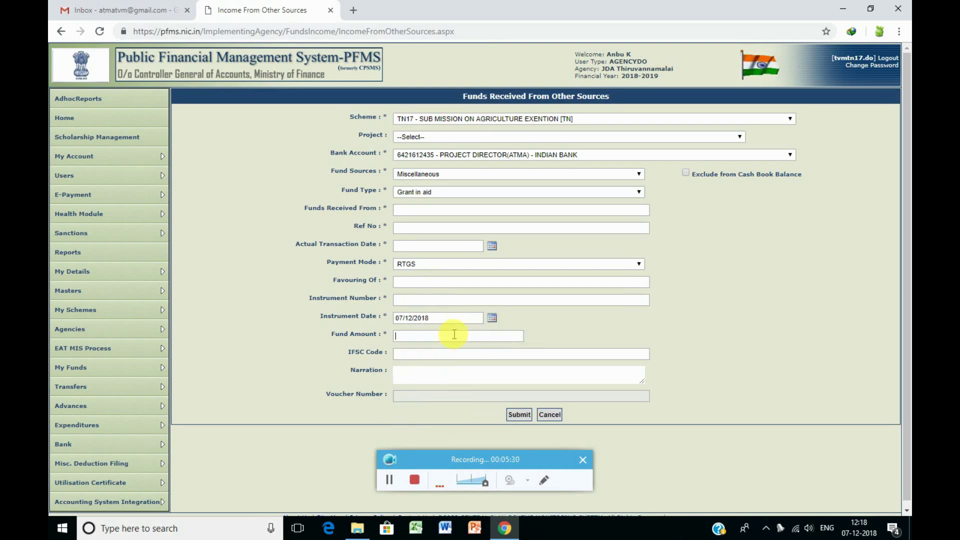
{"action": "left_click", "coordinate": [454, 352]}
{"action": "scroll", "coordinate": [654, 332], "scroll_direction": "down", "scroll_amount": 1}
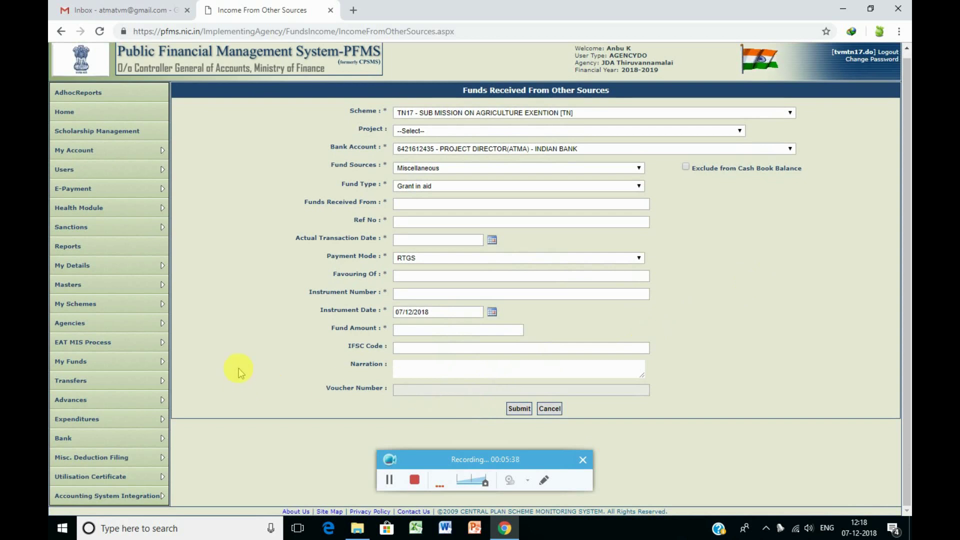
View the third TN17 other-sources income record (BR-2018-19-3, 16606500.00), then log out.
{"action": "mouse_move", "coordinate": [150, 362]}
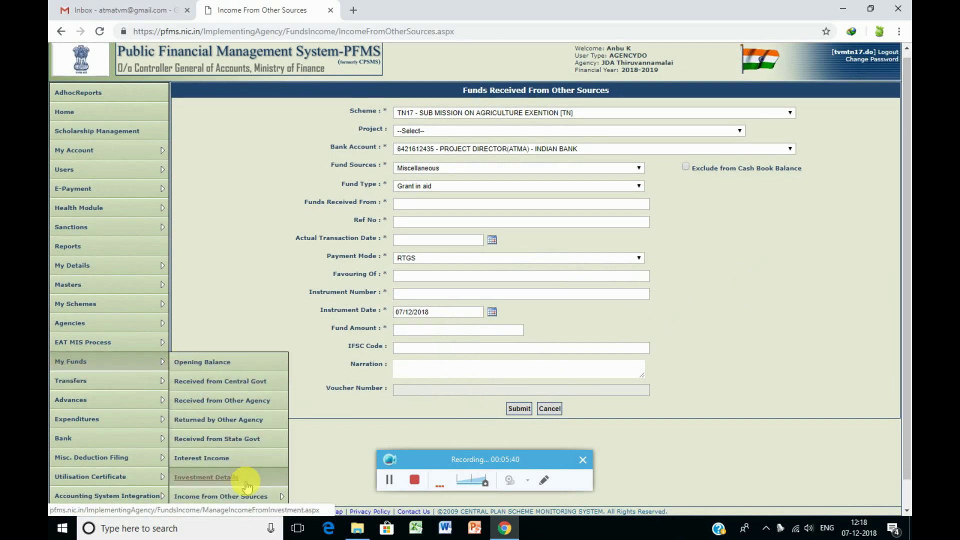
{"action": "mouse_move", "coordinate": [250, 496]}
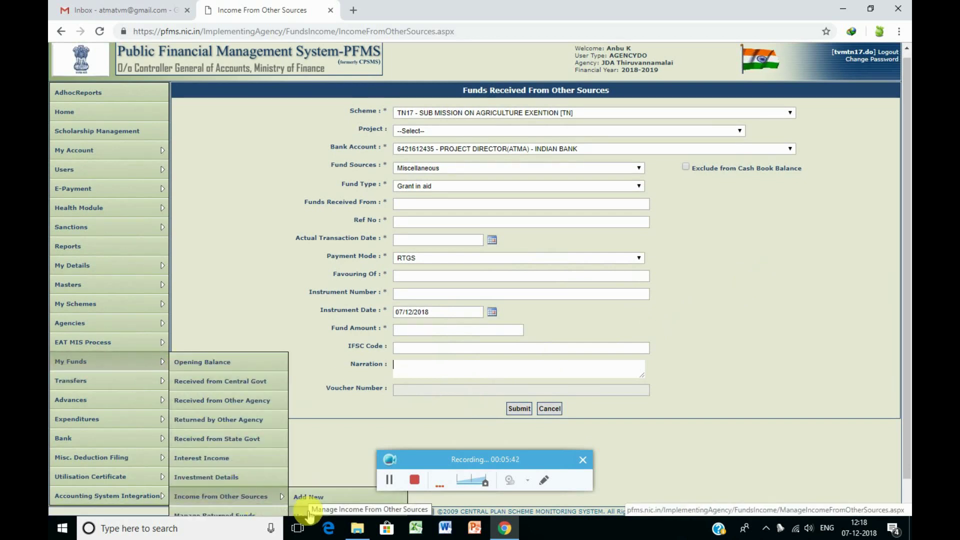
{"action": "mouse_move", "coordinate": [120, 368]}
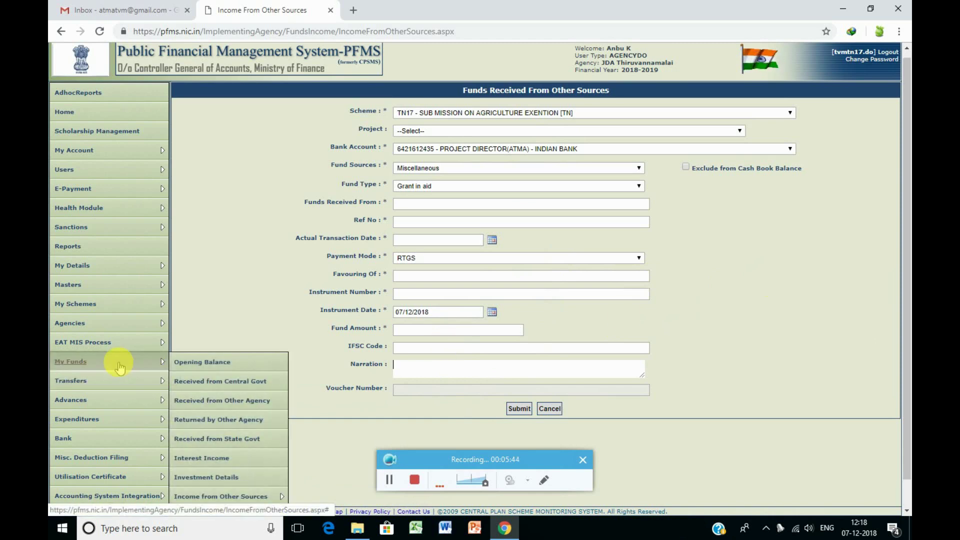
{"action": "scroll", "coordinate": [325, 498], "scroll_direction": "down", "scroll_amount": 1}
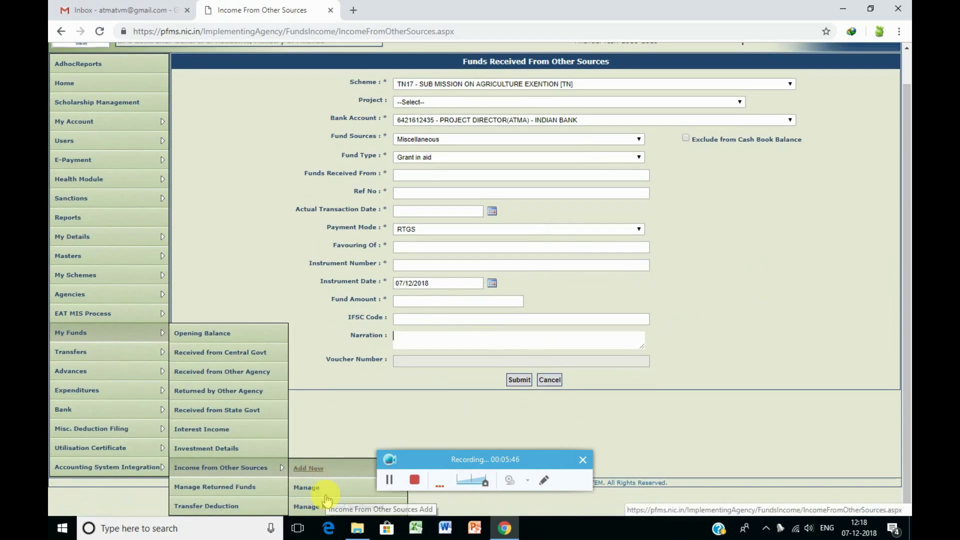
{"action": "left_click", "coordinate": [326, 496]}
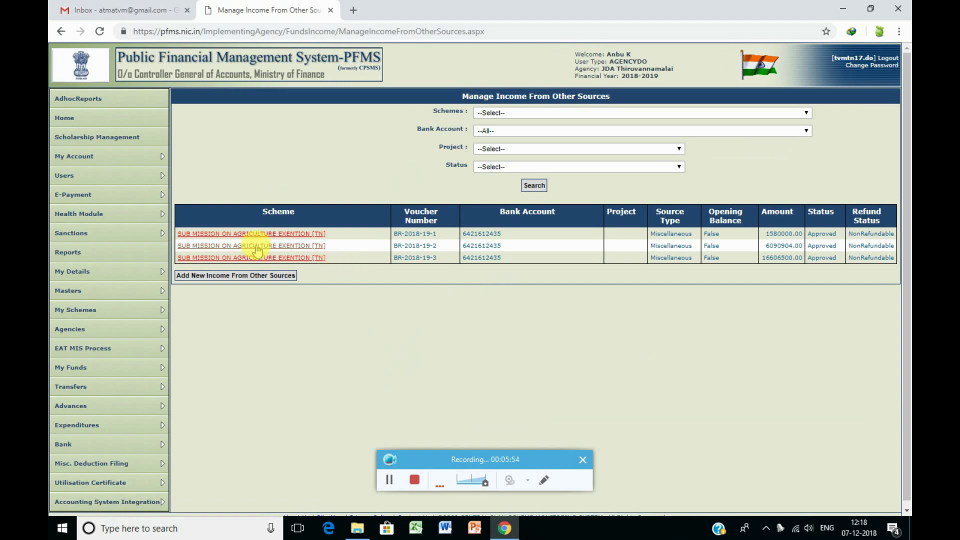
{"action": "left_click", "coordinate": [320, 258]}
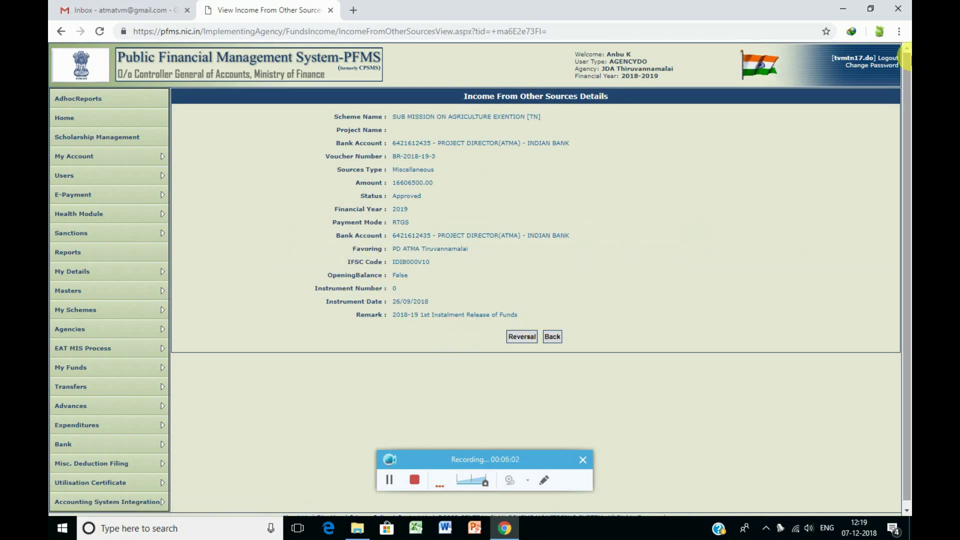
{"action": "left_click", "coordinate": [890, 60]}
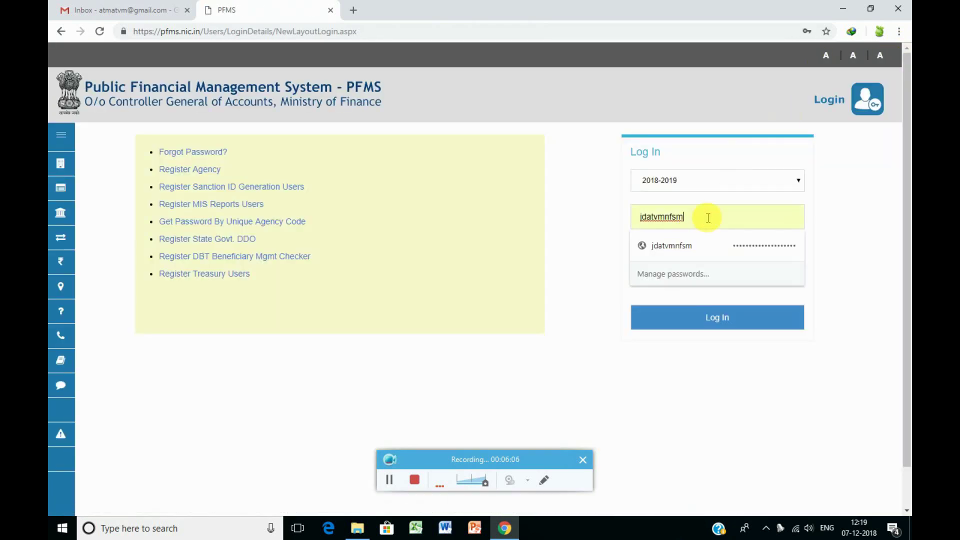
Sign in as the agency DA user with its saved username and password for 2018-2019.
{"action": "double_click", "coordinate": [708, 217]}
{"action": "type", "text": "tvmtn17.da"}
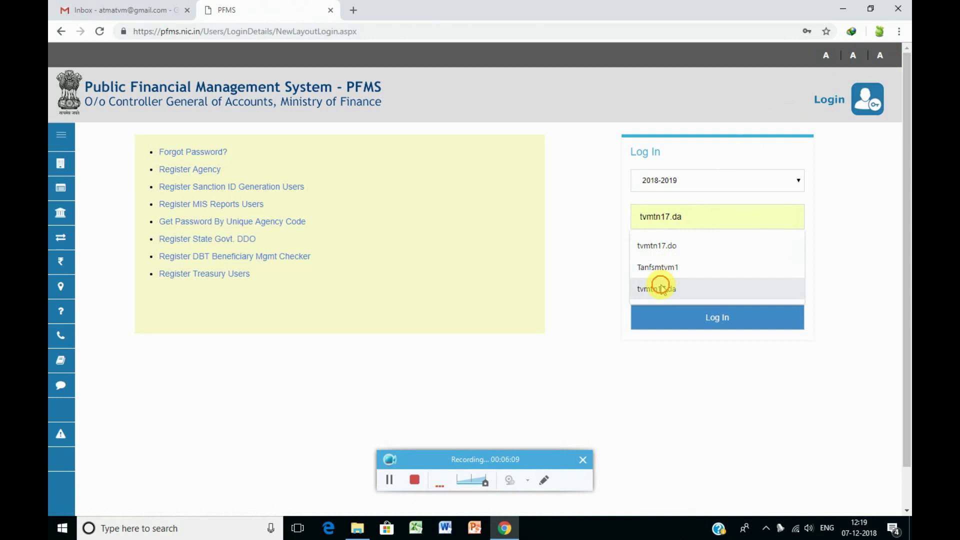
{"action": "left_click", "coordinate": [664, 288]}
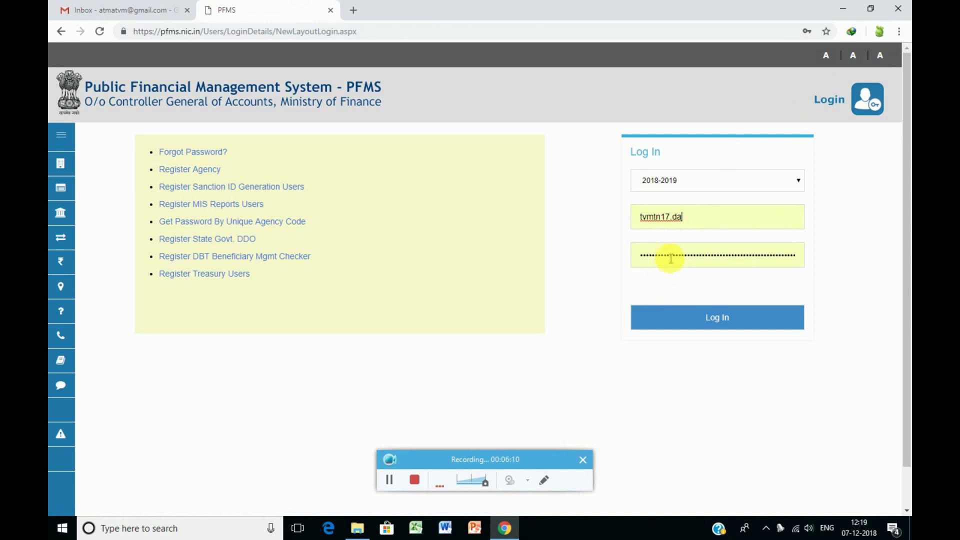
{"action": "left_click", "coordinate": [672, 254]}
{"action": "double_click", "coordinate": [672, 254]}
{"action": "type", "text": "••"}
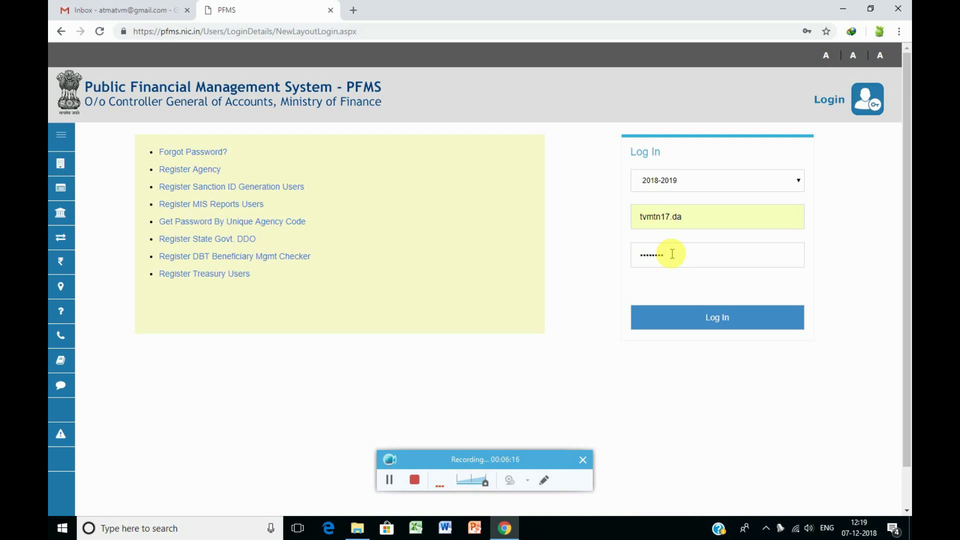
{"action": "left_click", "coordinate": [660, 317]}
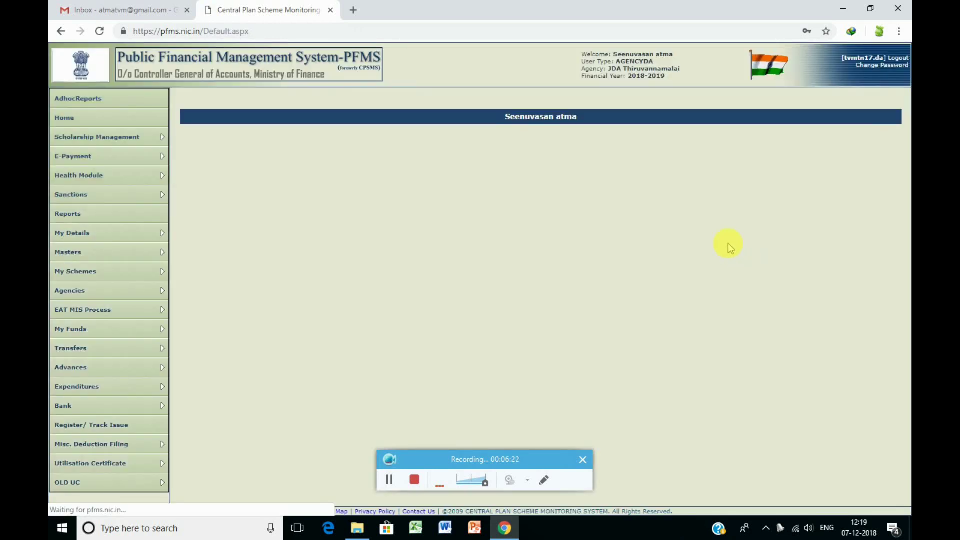
{"action": "mouse_move", "coordinate": [154, 336]}
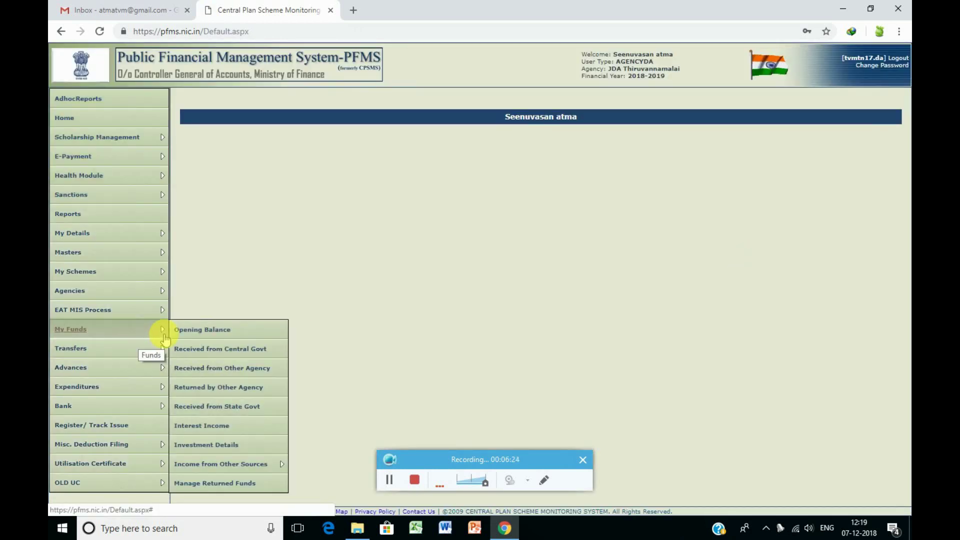
Search other-sources income for TN17, Project Director Indian Bank account, status Submitted; no records are found.
{"action": "mouse_move", "coordinate": [260, 464]}
{"action": "left_click", "coordinate": [300, 466]}
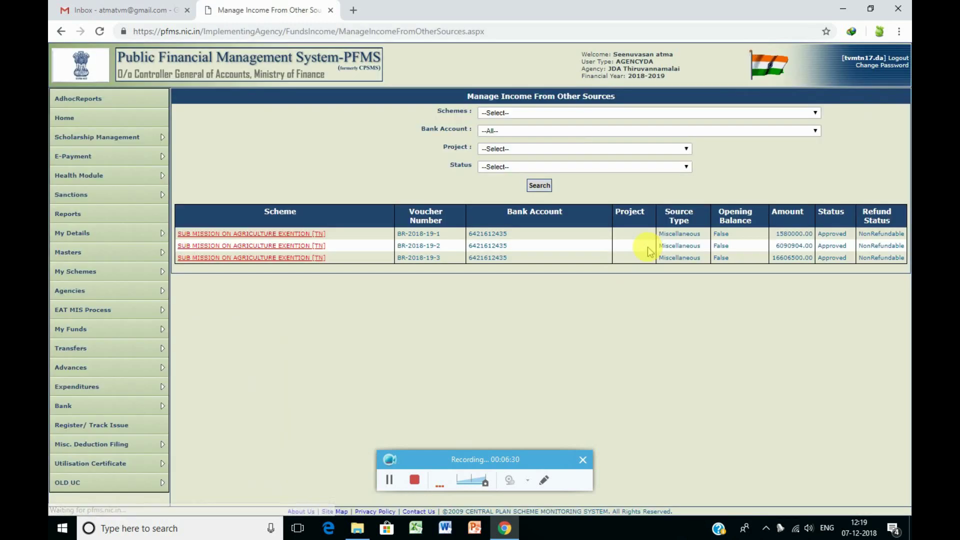
{"action": "left_click", "coordinate": [530, 115]}
{"action": "left_click", "coordinate": [530, 140]}
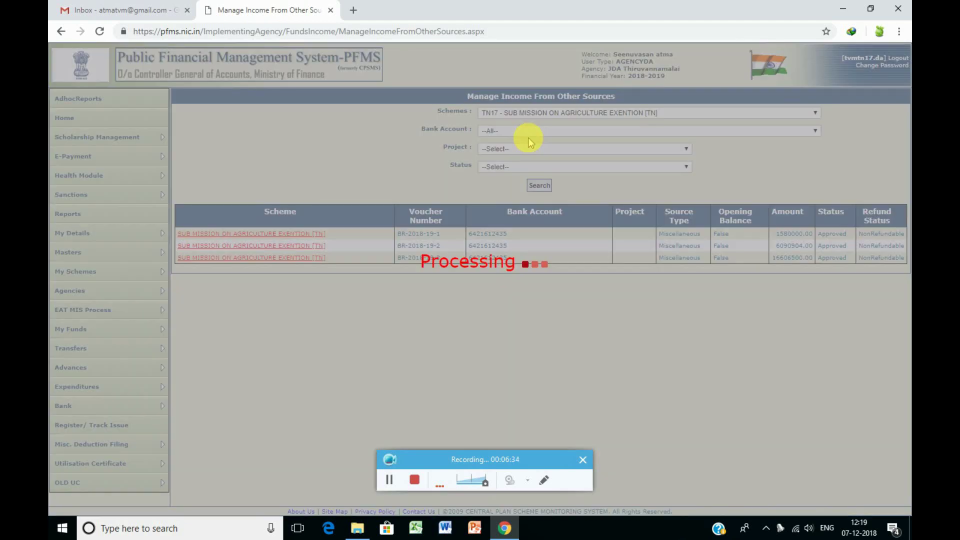
{"action": "left_click", "coordinate": [532, 132]}
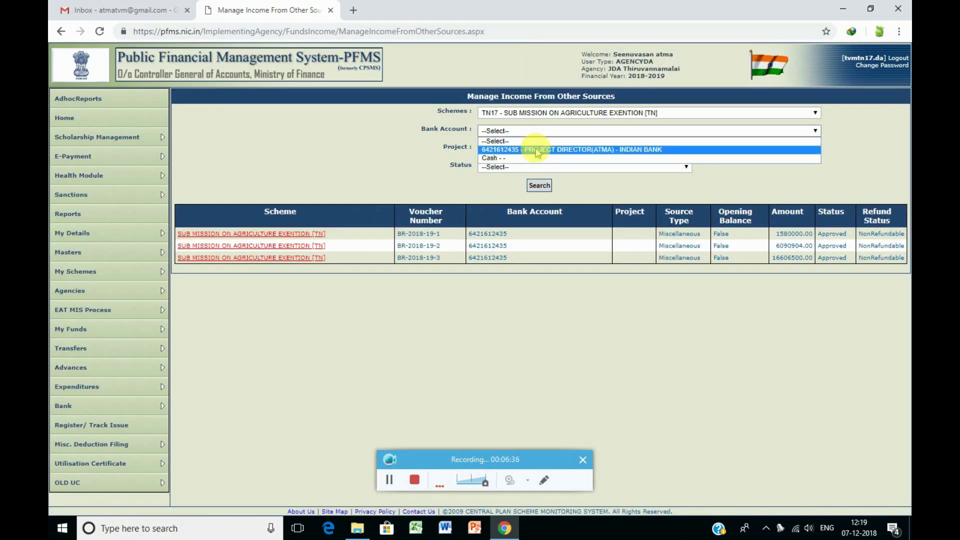
{"action": "left_click", "coordinate": [535, 145]}
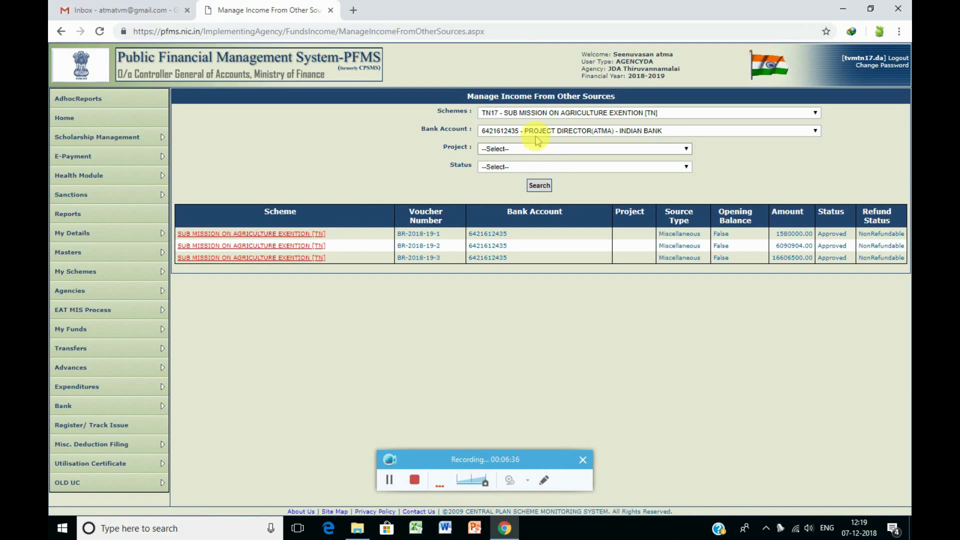
{"action": "left_click", "coordinate": [526, 167]}
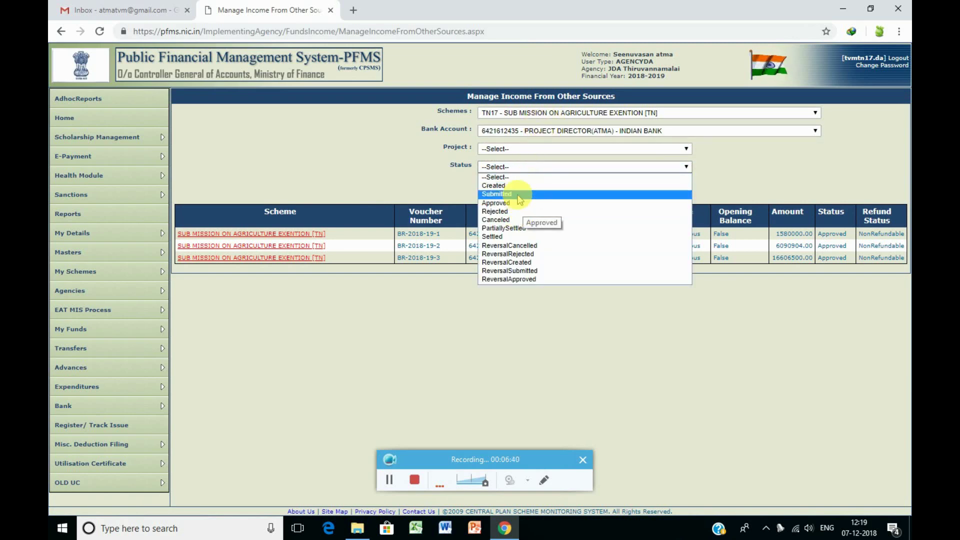
{"action": "left_click", "coordinate": [520, 194]}
{"action": "left_click", "coordinate": [542, 188]}
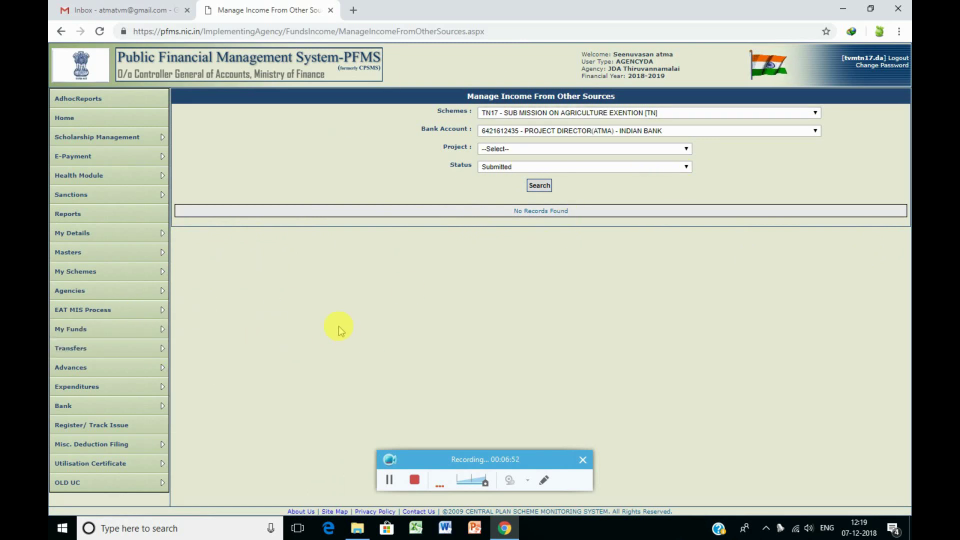
Log out of the DA session and sign back in as the DO user.
{"action": "left_click", "coordinate": [903, 59]}
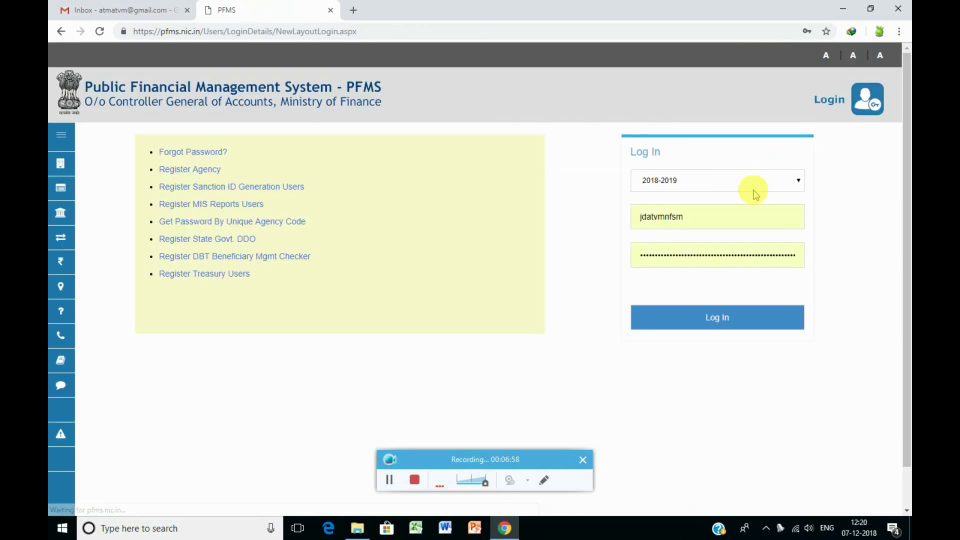
{"action": "left_click", "coordinate": [718, 209]}
{"action": "double_click", "coordinate": [716, 212]}
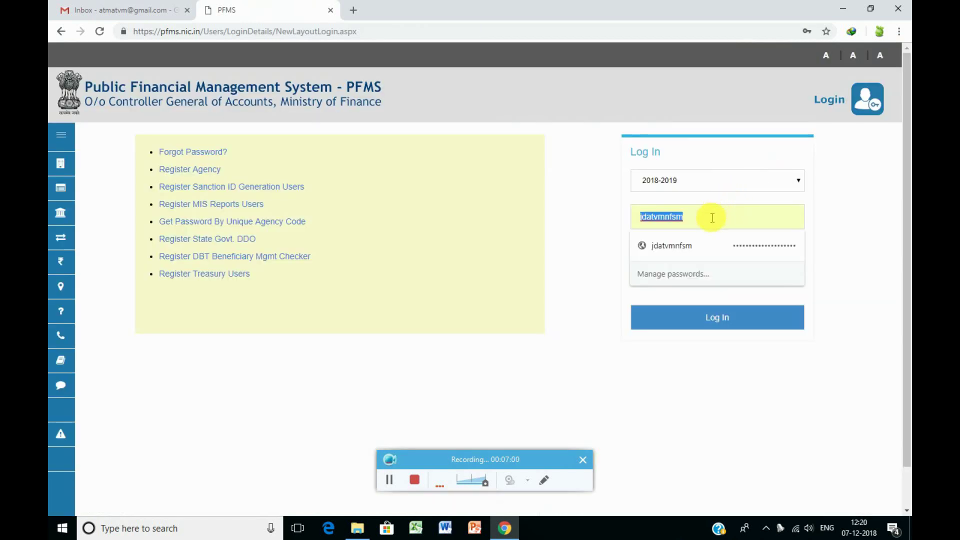
{"action": "type", "text": "tvmtn17.do"}
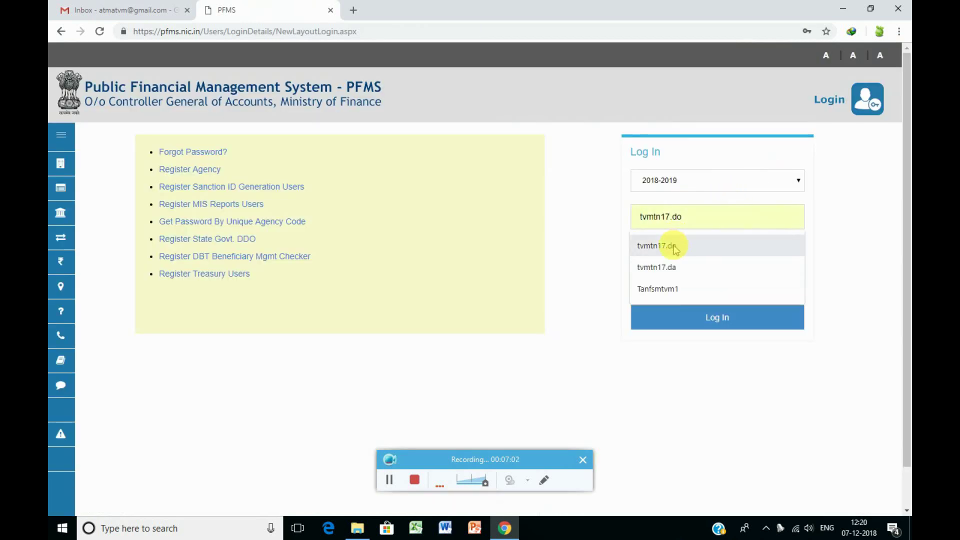
{"action": "left_click", "coordinate": [671, 245]}
{"action": "double_click", "coordinate": [671, 251]}
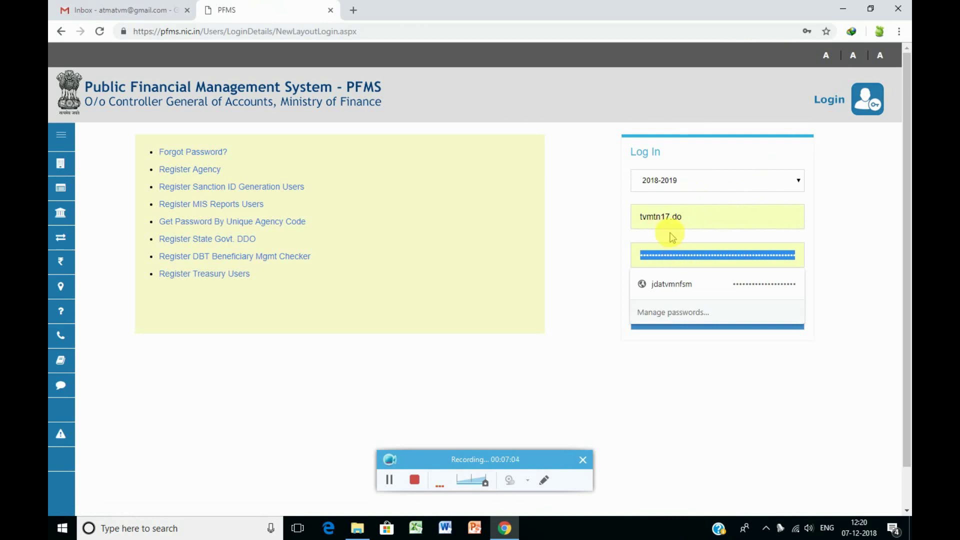
{"action": "type", "text": "t"}
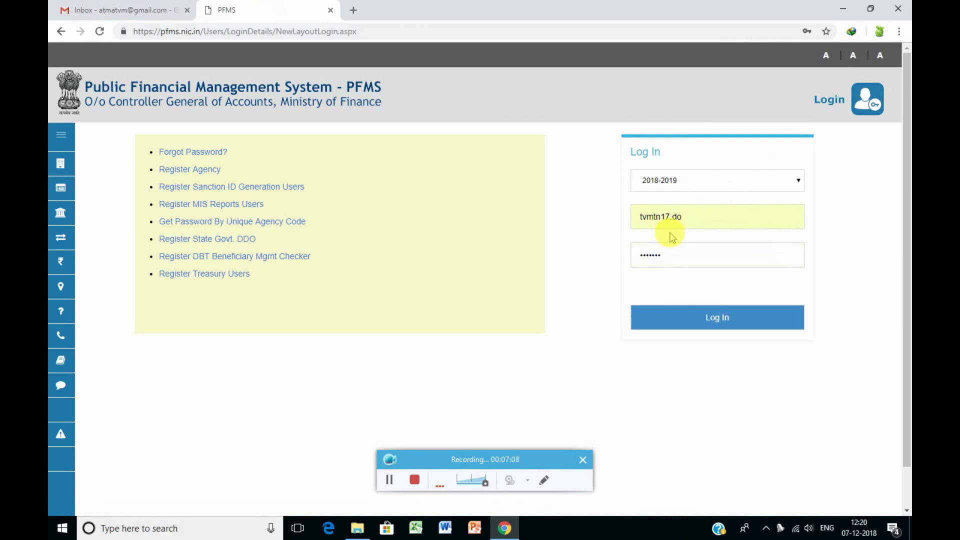
{"action": "left_click", "coordinate": [697, 316]}
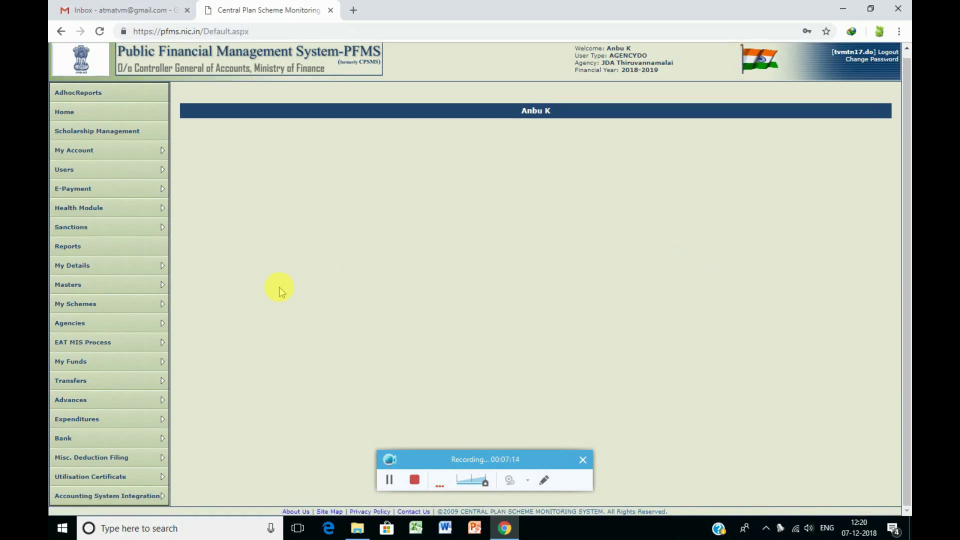
Add a new interest income entry for the PROJECT DIRECTOR(ATMA) - INDIAN BANK account.
{"action": "mouse_move", "coordinate": [100, 361]}
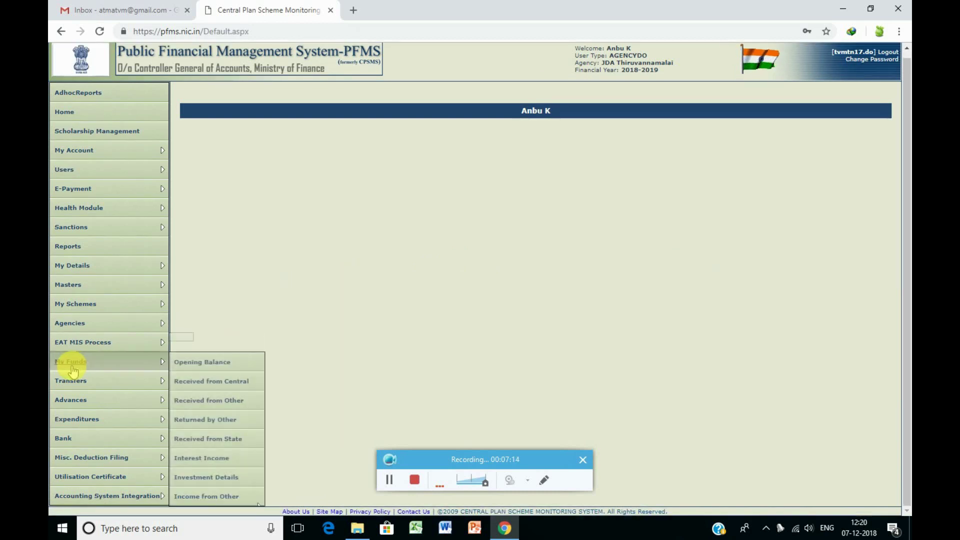
{"action": "left_click", "coordinate": [233, 467]}
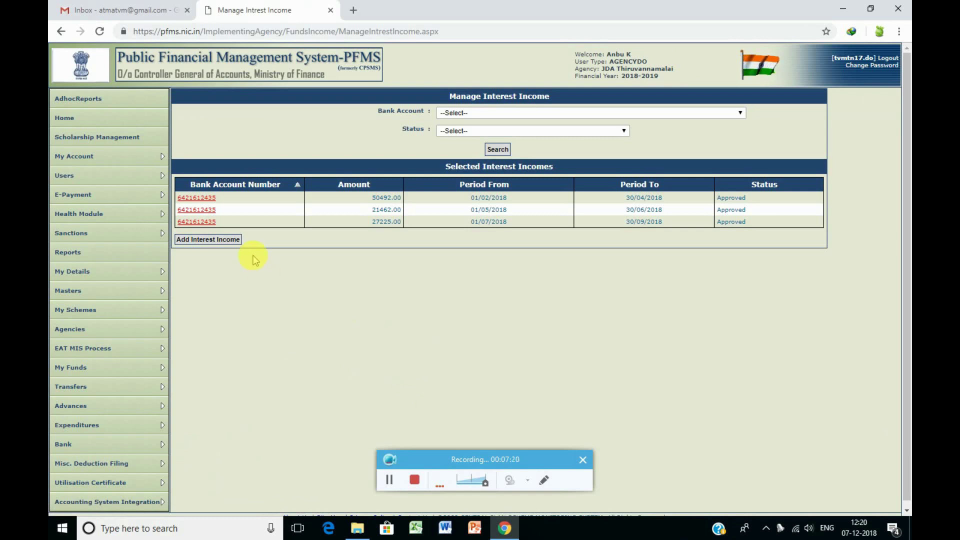
{"action": "left_click", "coordinate": [231, 241]}
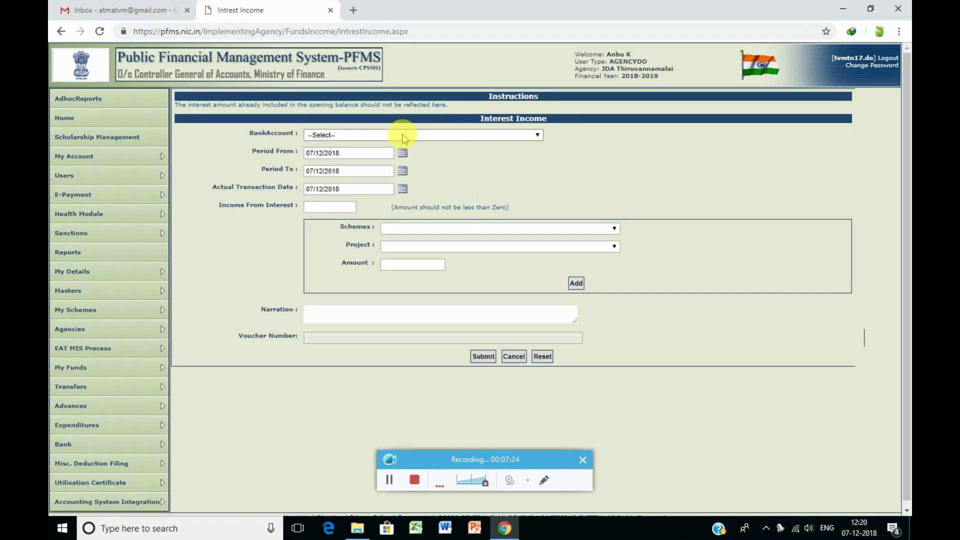
{"action": "left_click", "coordinate": [402, 134]}
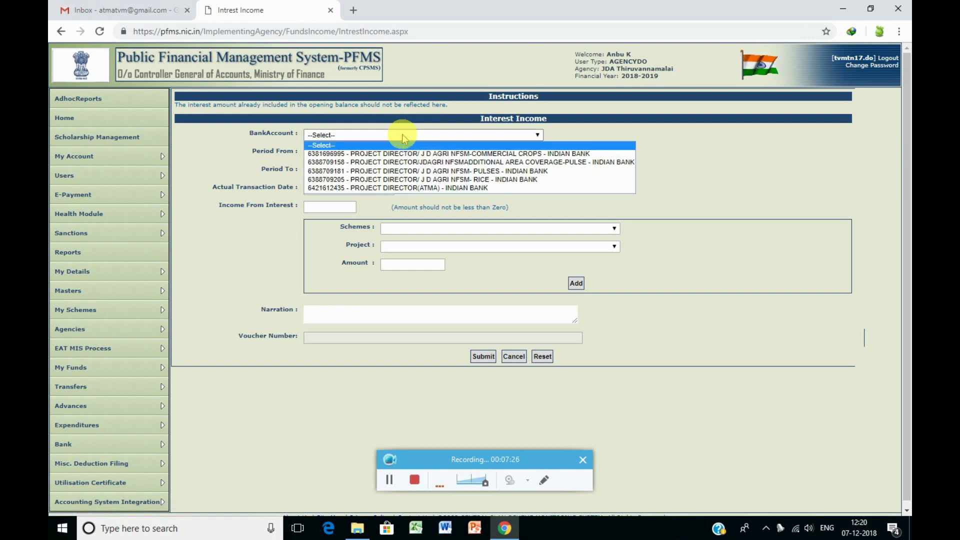
{"action": "left_click", "coordinate": [407, 188]}
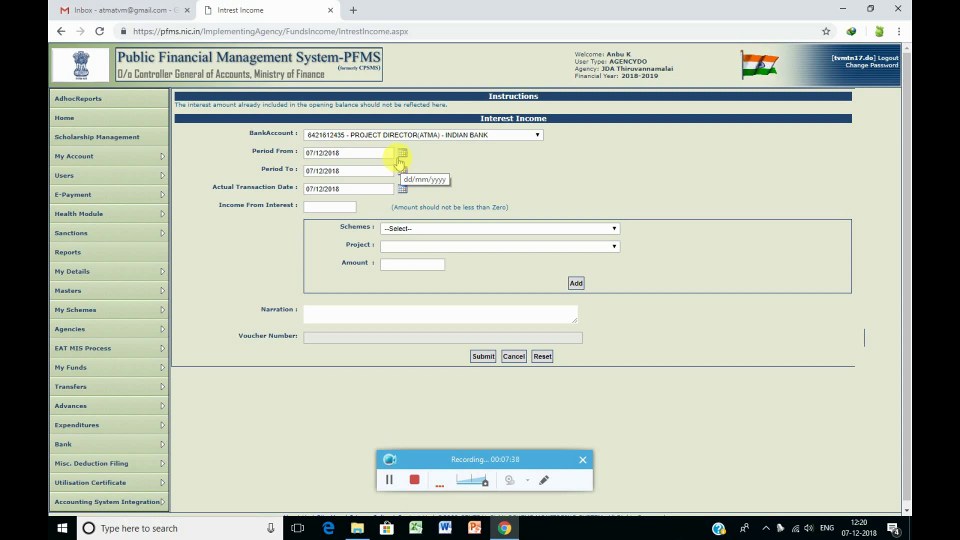
Set the interest Period From date to 01/04/2018.
{"action": "left_click", "coordinate": [401, 153]}
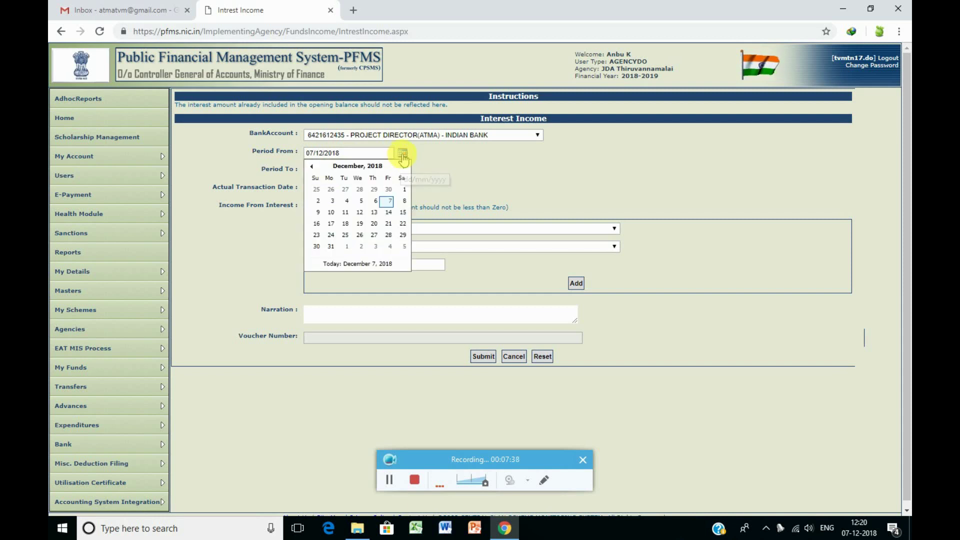
{"action": "left_click", "coordinate": [358, 166]}
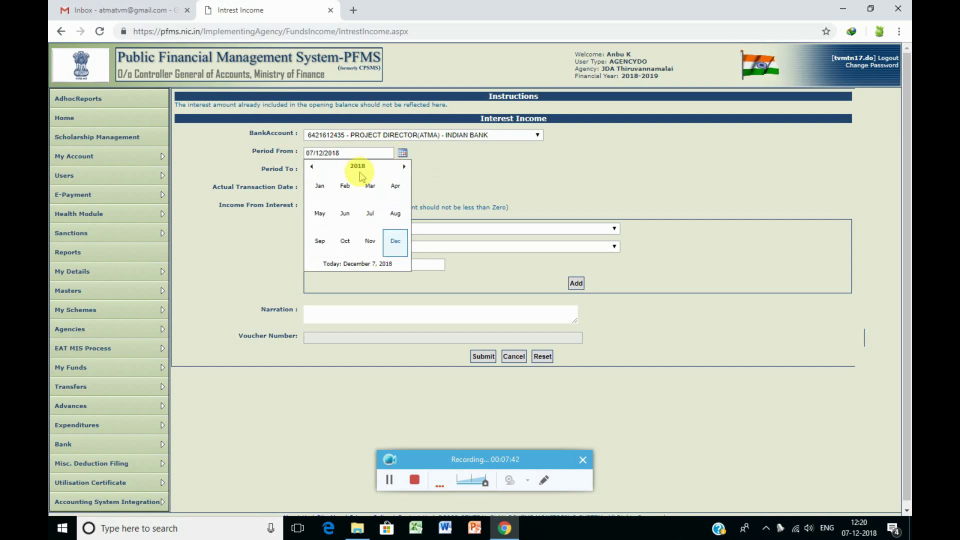
{"action": "left_click", "coordinate": [395, 187]}
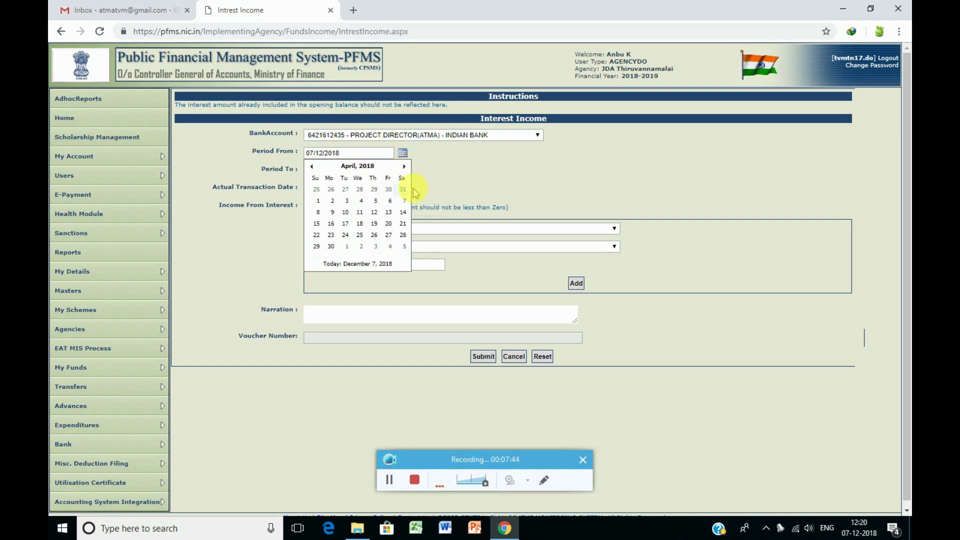
{"action": "left_click", "coordinate": [466, 180]}
{"action": "left_click", "coordinate": [402, 153]}
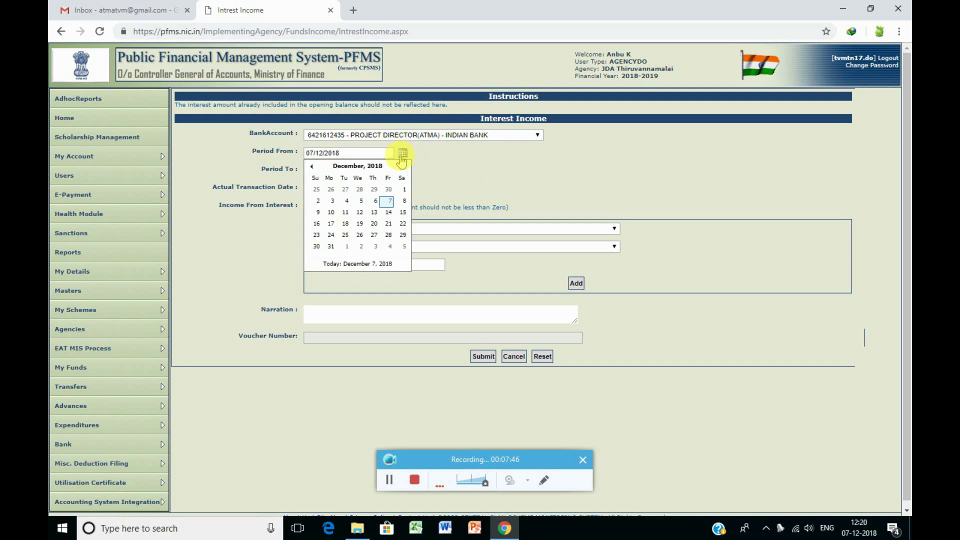
{"action": "left_click", "coordinate": [360, 169]}
{"action": "left_click", "coordinate": [395, 185]}
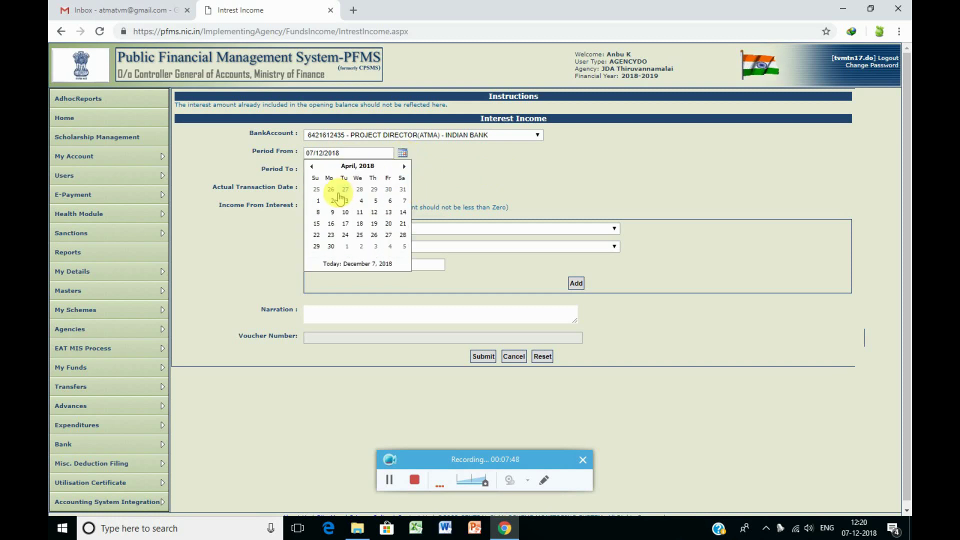
{"action": "left_click", "coordinate": [317, 201]}
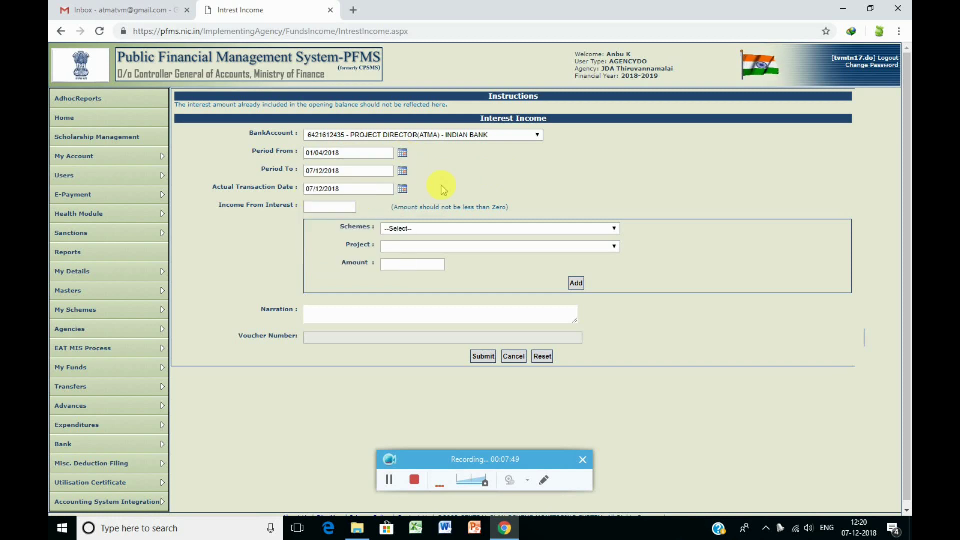
Set Period To and the Actual Transaction Date both to 30/06/2018.
{"action": "left_click", "coordinate": [402, 172]}
{"action": "left_click", "coordinate": [374, 184]}
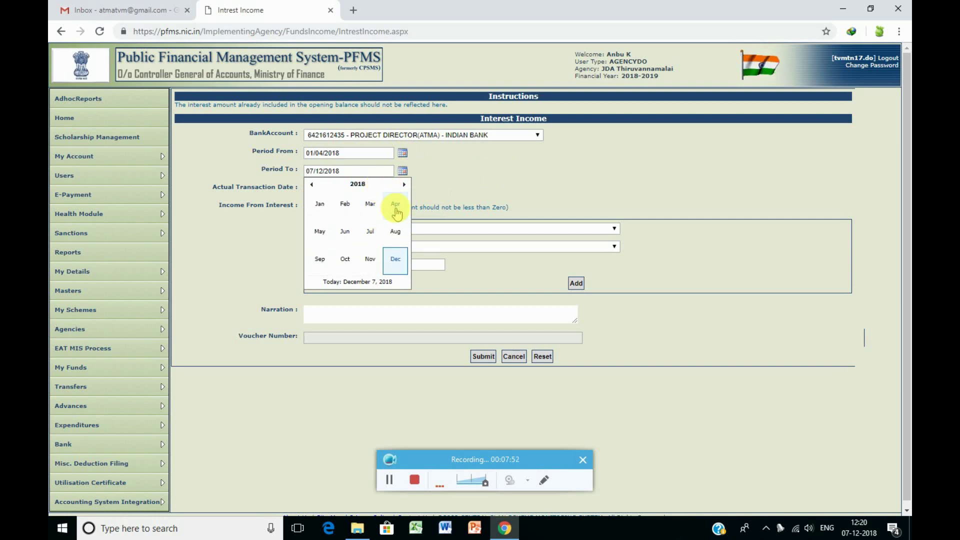
{"action": "left_click", "coordinate": [345, 231]}
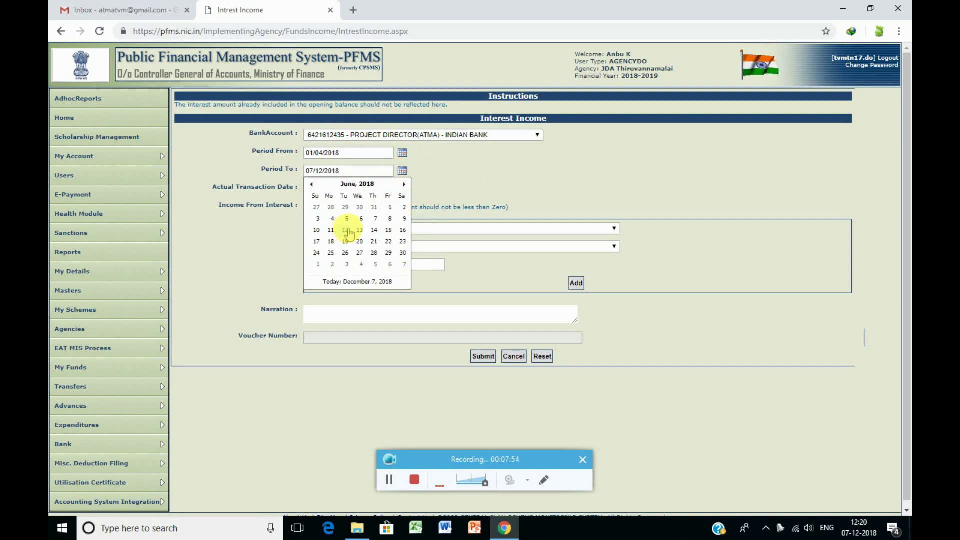
{"action": "left_click", "coordinate": [403, 253]}
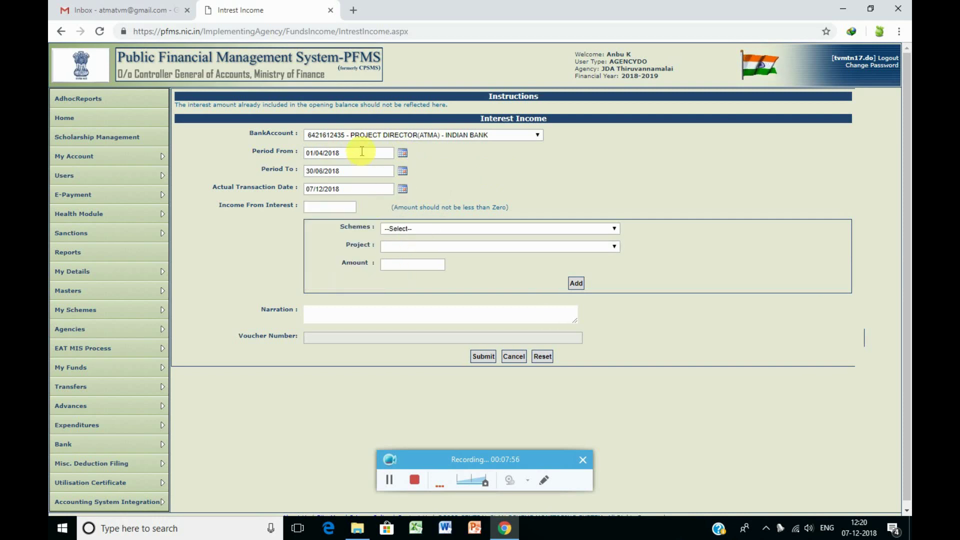
{"action": "double_click", "coordinate": [359, 188]}
{"action": "left_click", "coordinate": [403, 191]}
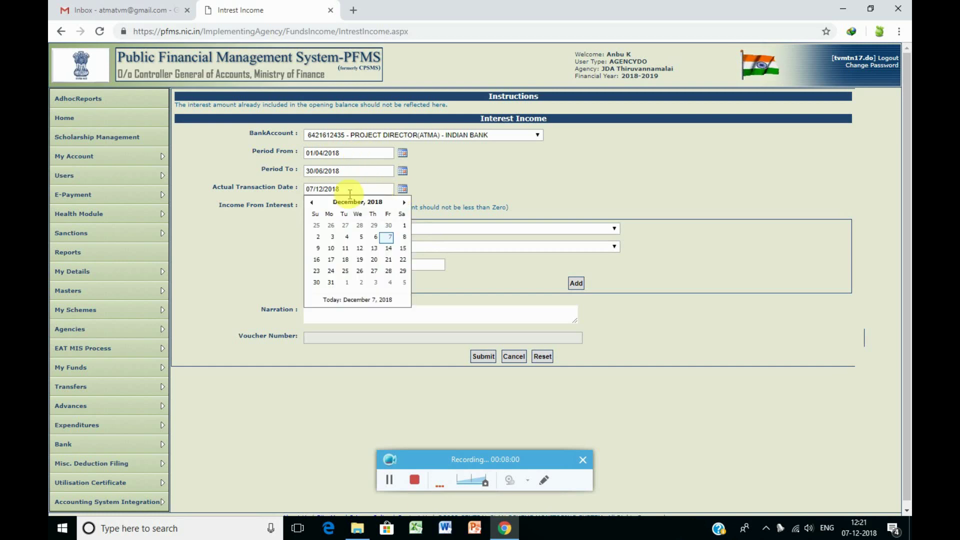
{"action": "left_click", "coordinate": [350, 201]}
{"action": "left_click", "coordinate": [350, 249]}
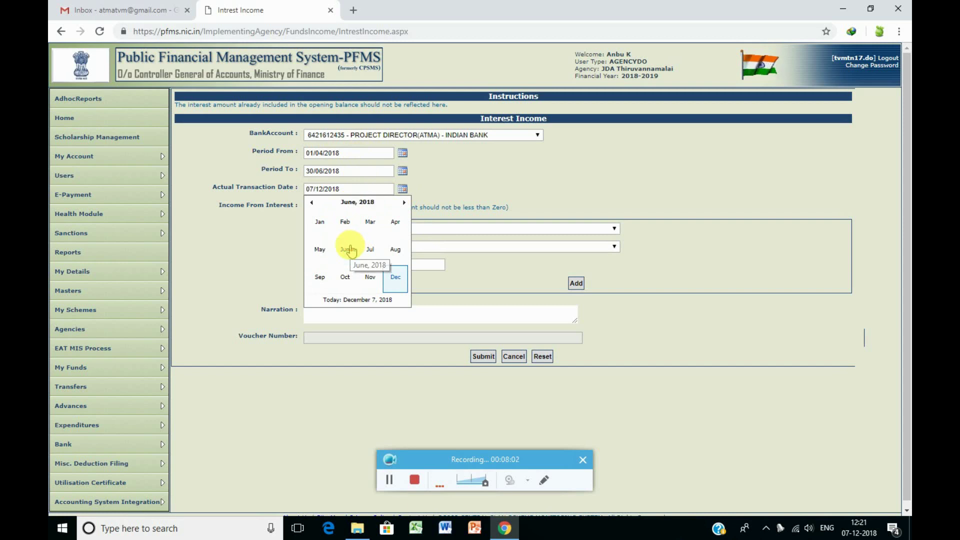
{"action": "left_click", "coordinate": [401, 268]}
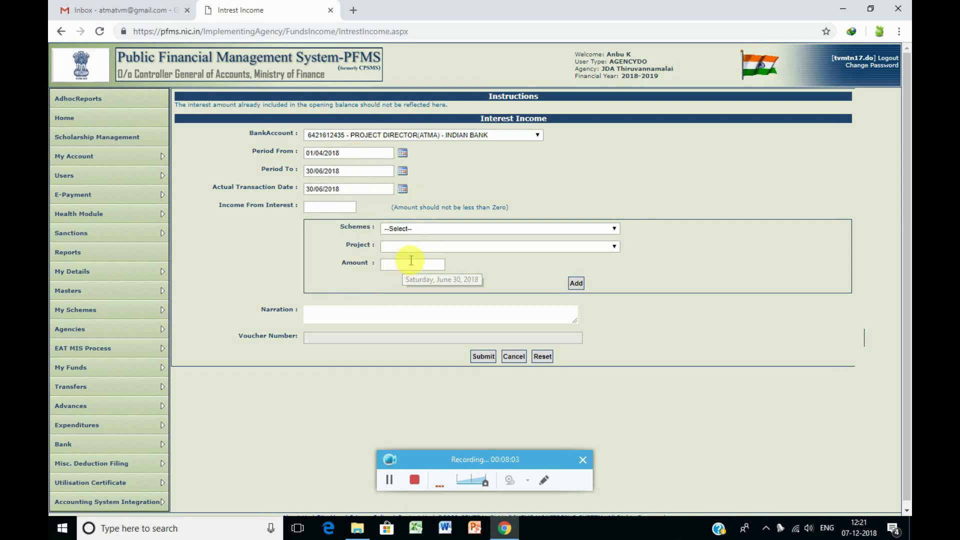
{"action": "left_click", "coordinate": [335, 207]}
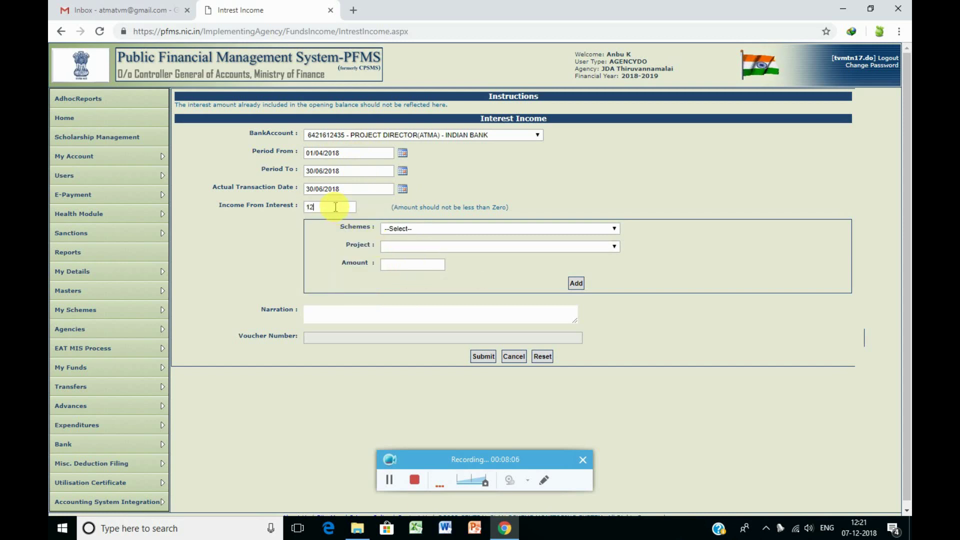
Allocate the 1250 interest income to scheme TN17 and add it as a 1250.00 row.
{"action": "left_click", "coordinate": [413, 229]}
{"action": "left_click", "coordinate": [410, 255]}
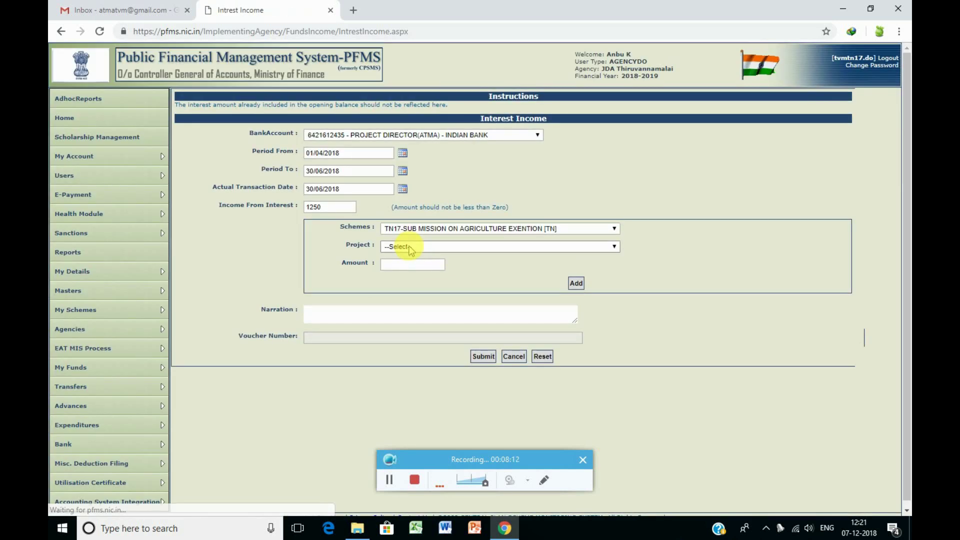
{"action": "left_click", "coordinate": [395, 248]}
{"action": "left_click", "coordinate": [421, 264]}
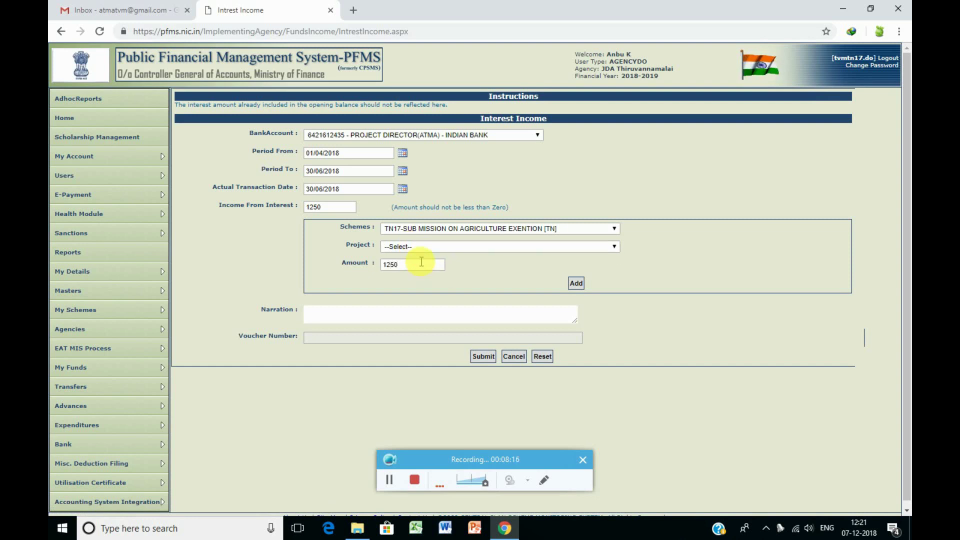
{"action": "left_click", "coordinate": [403, 266]}
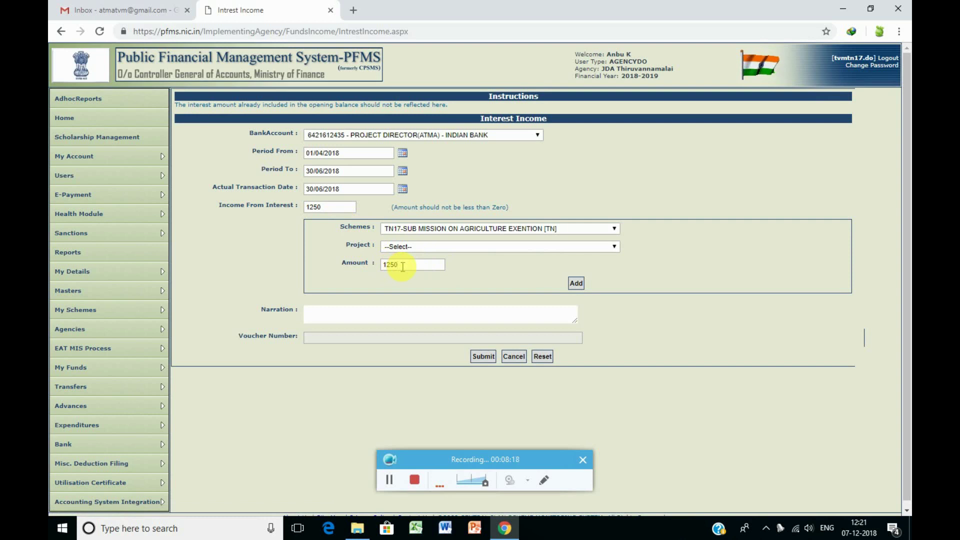
{"action": "left_click", "coordinate": [576, 284]}
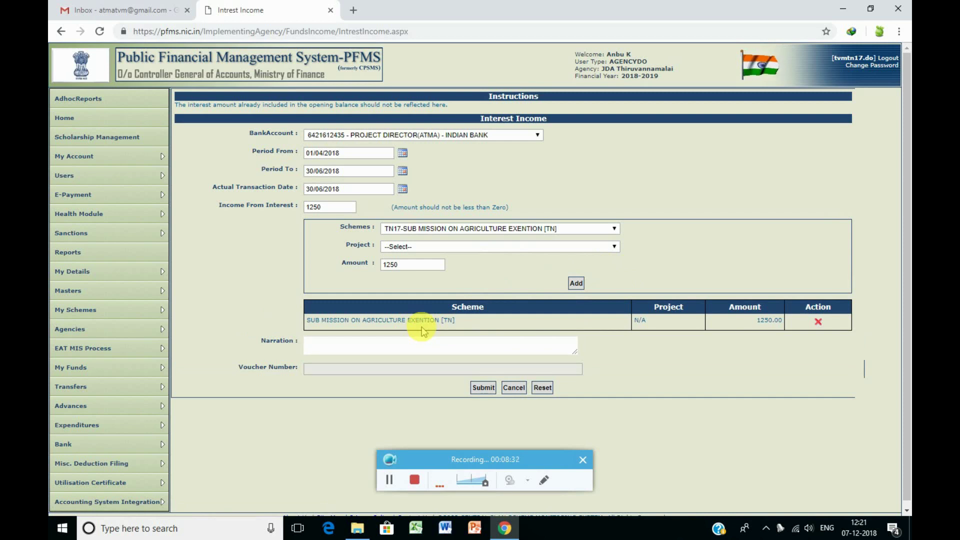
Log out of PFMS from the interest income form.
{"action": "left_click", "coordinate": [888, 58]}
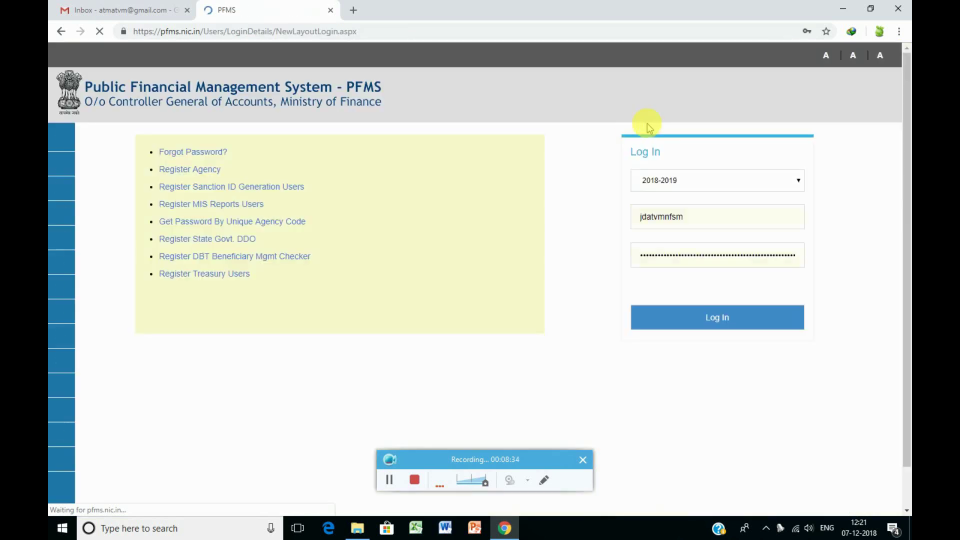